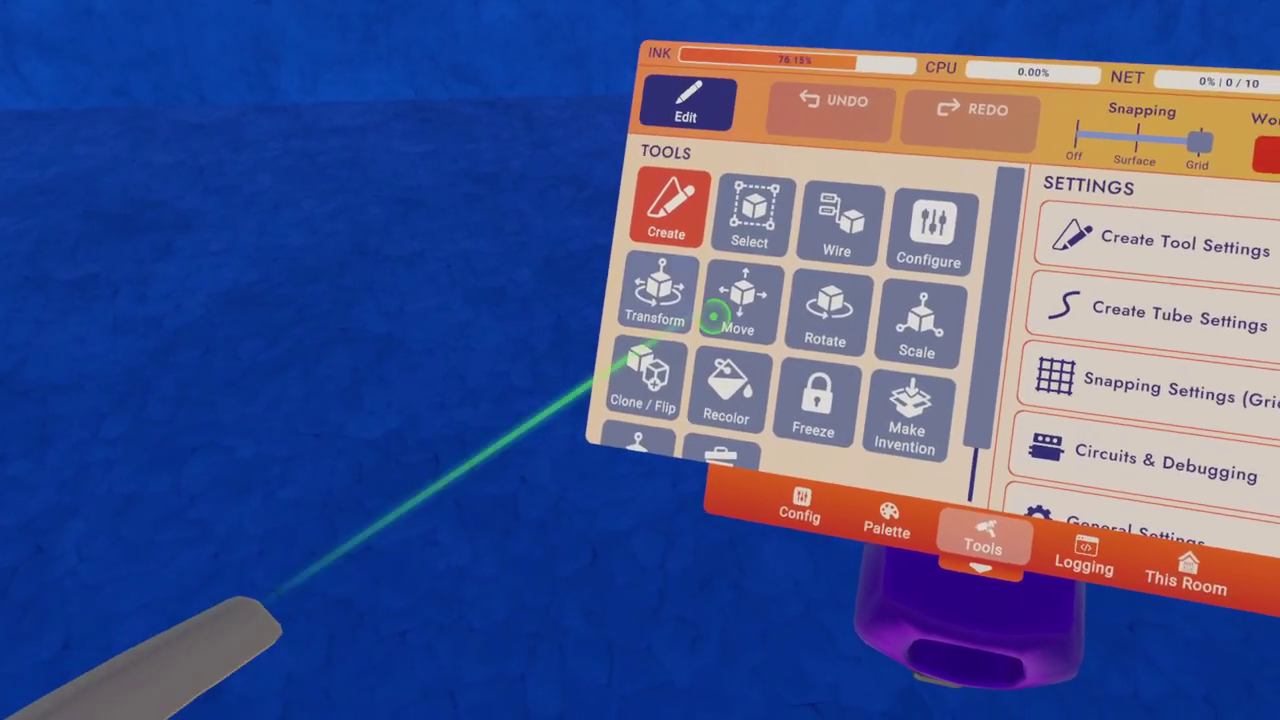
Detach the Palette and Tools windows from the Maker Pen menu and place them side by side in the room.
left_click(866, 495)
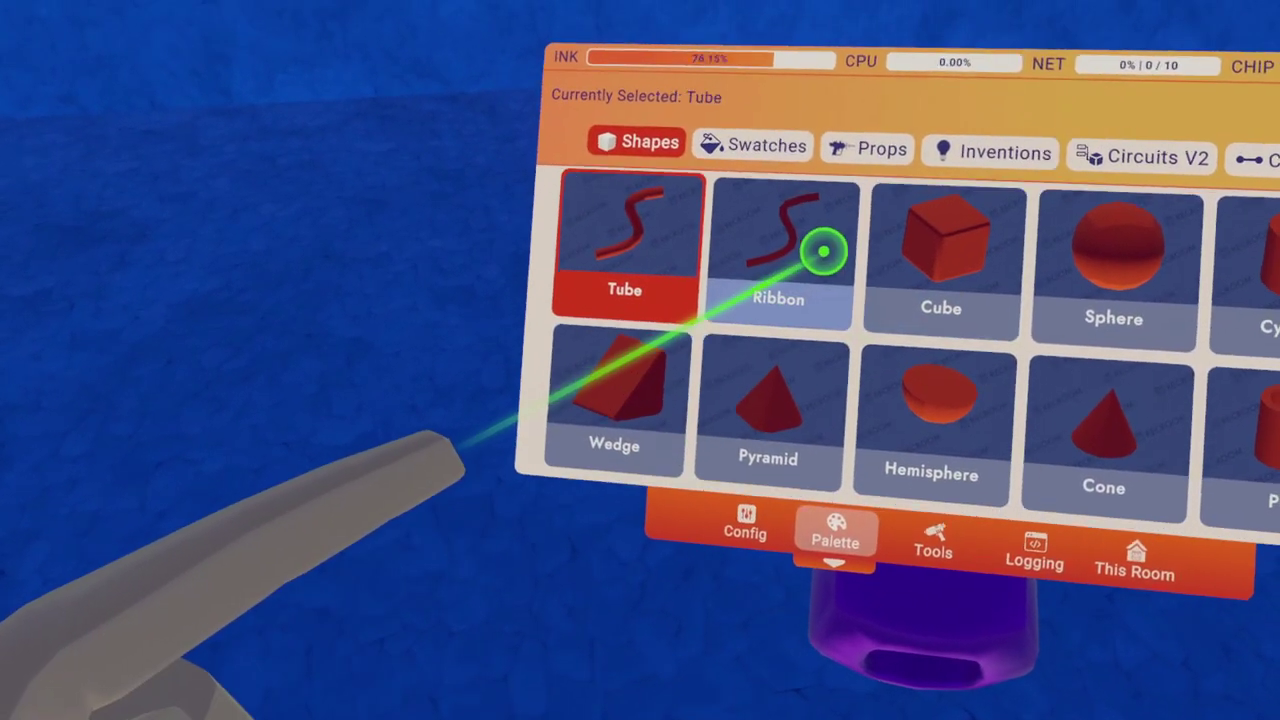
left_click_drag(823, 251, 907, 237)
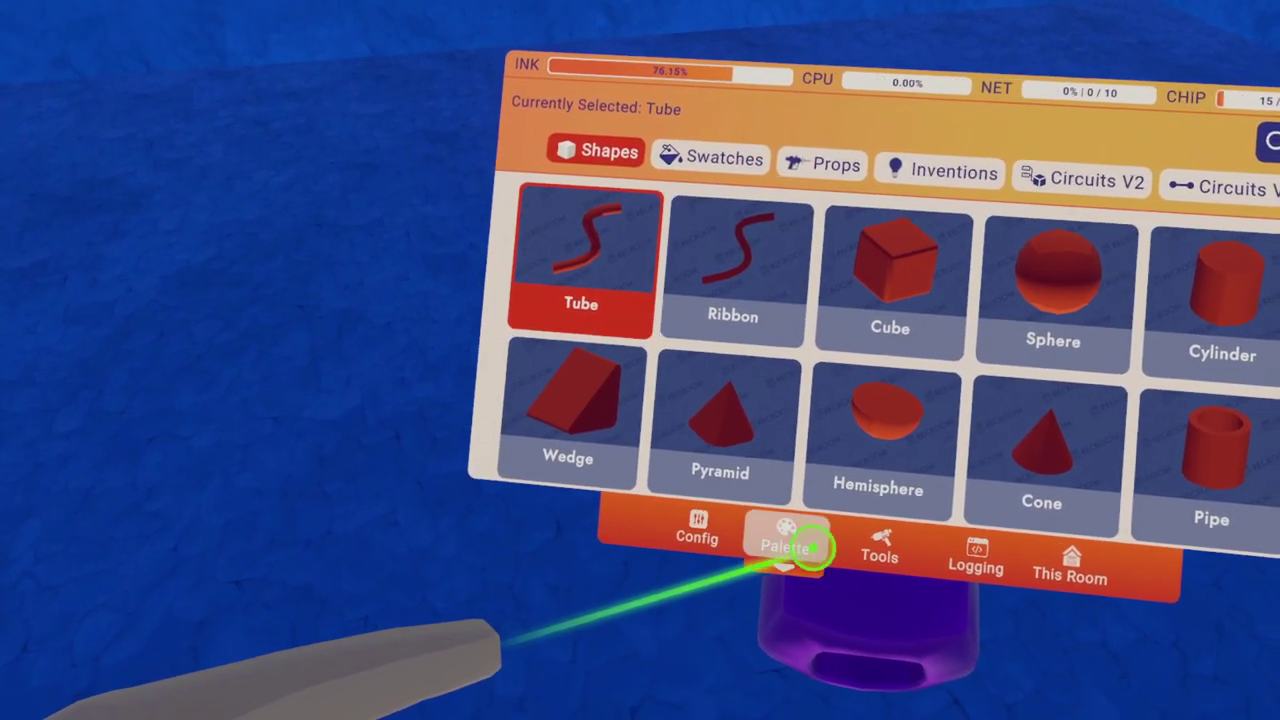
left_click_drag(782, 525, 600, 104)
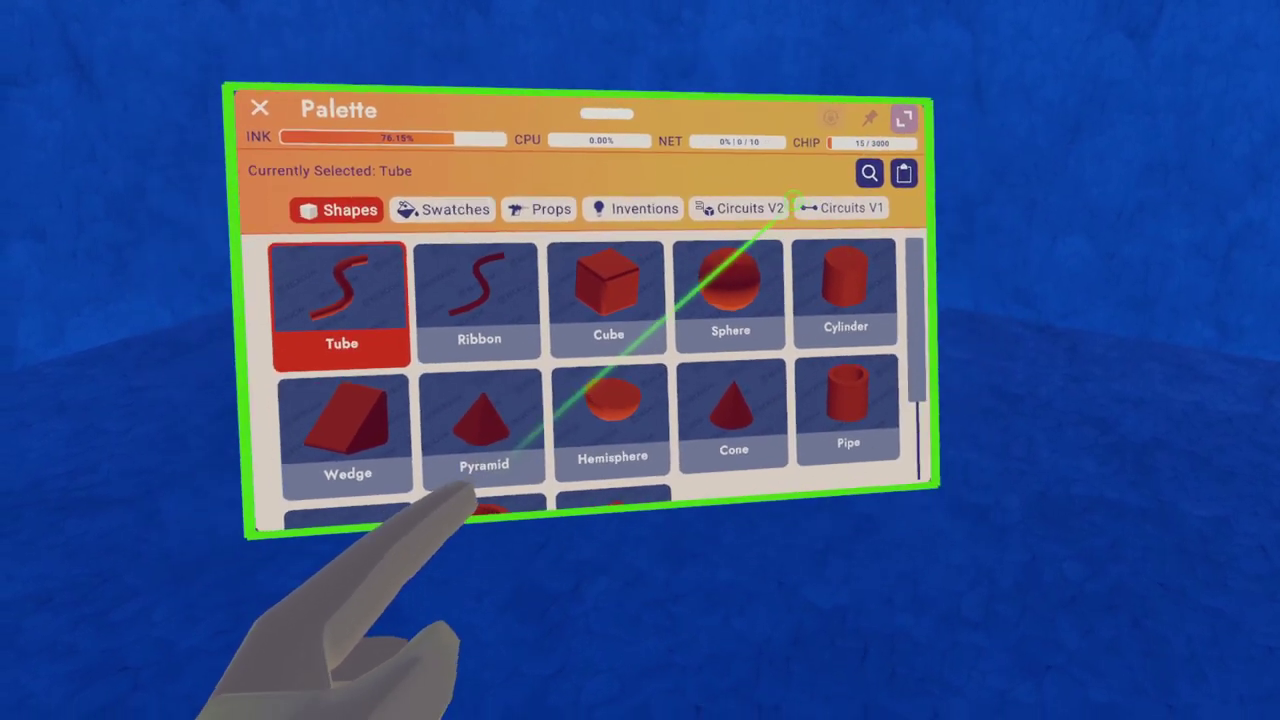
left_click_drag(793, 200, 822, 190)
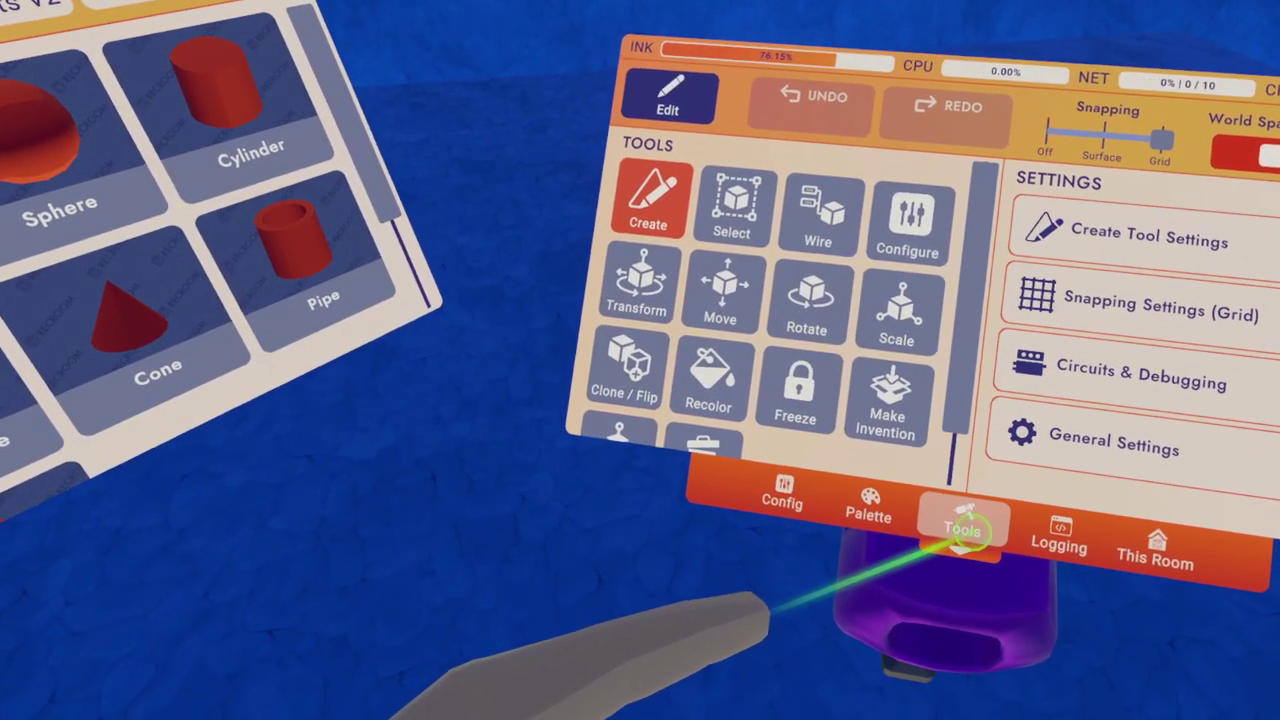
left_click_drag(960, 511, 846, 68)
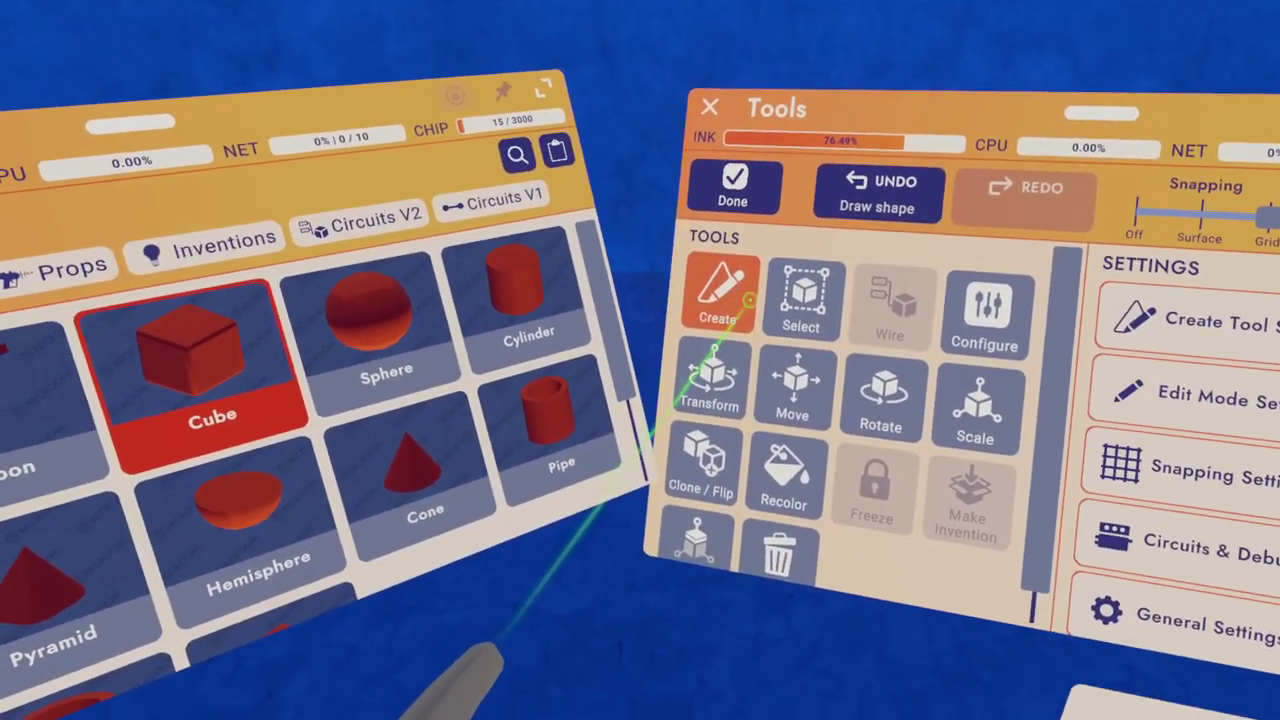
Pick the cube with the Select tool and set the grid position snap to 1 meter.
left_click(787, 280)
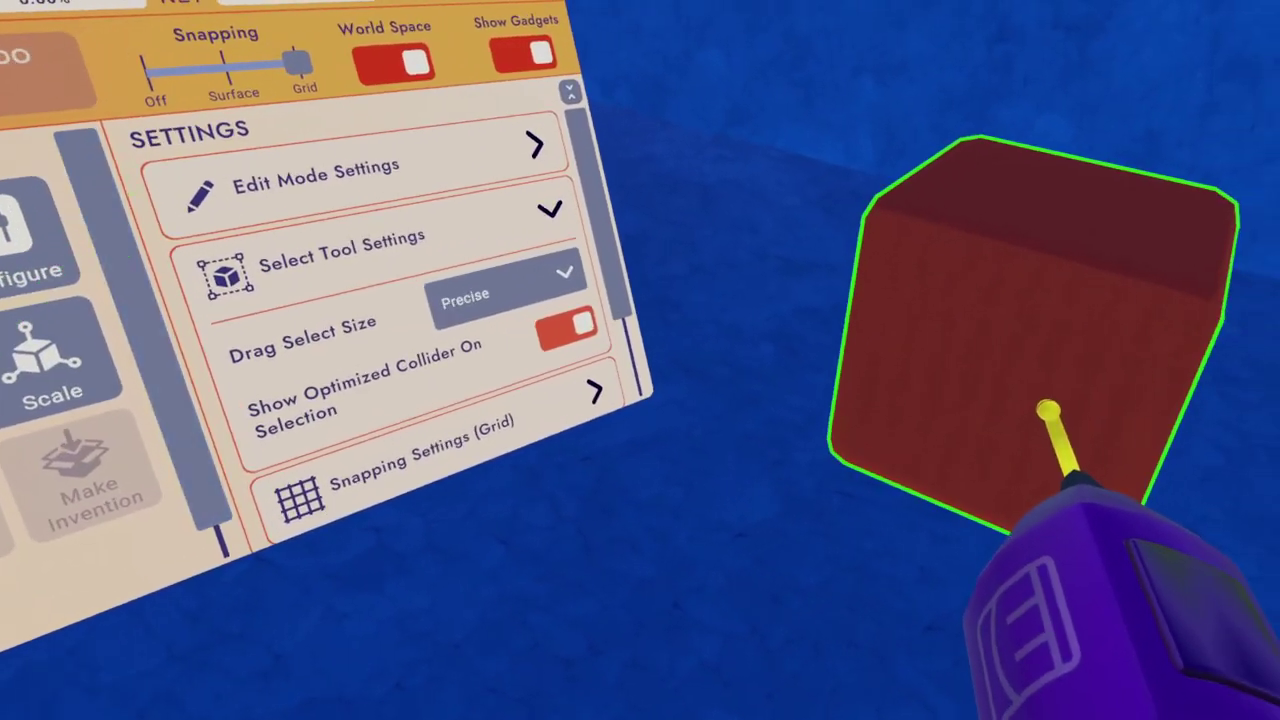
left_click(1050, 418)
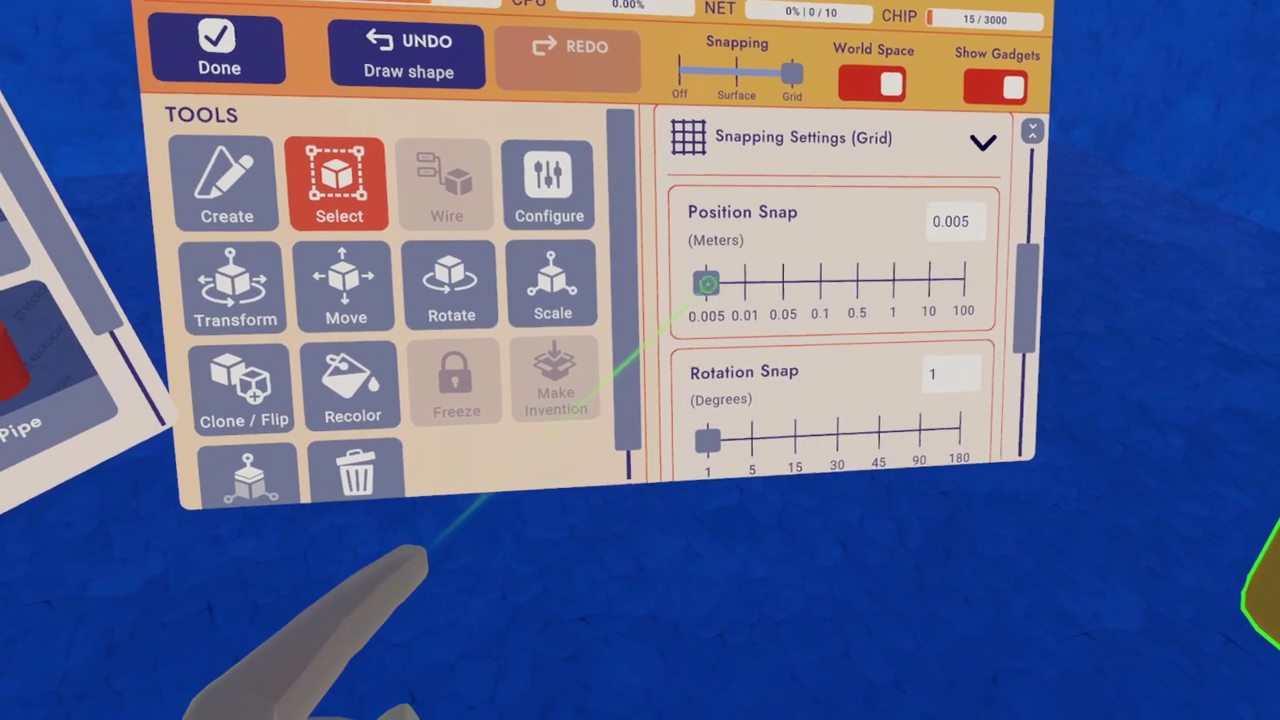
left_click_drag(706, 284, 806, 240)
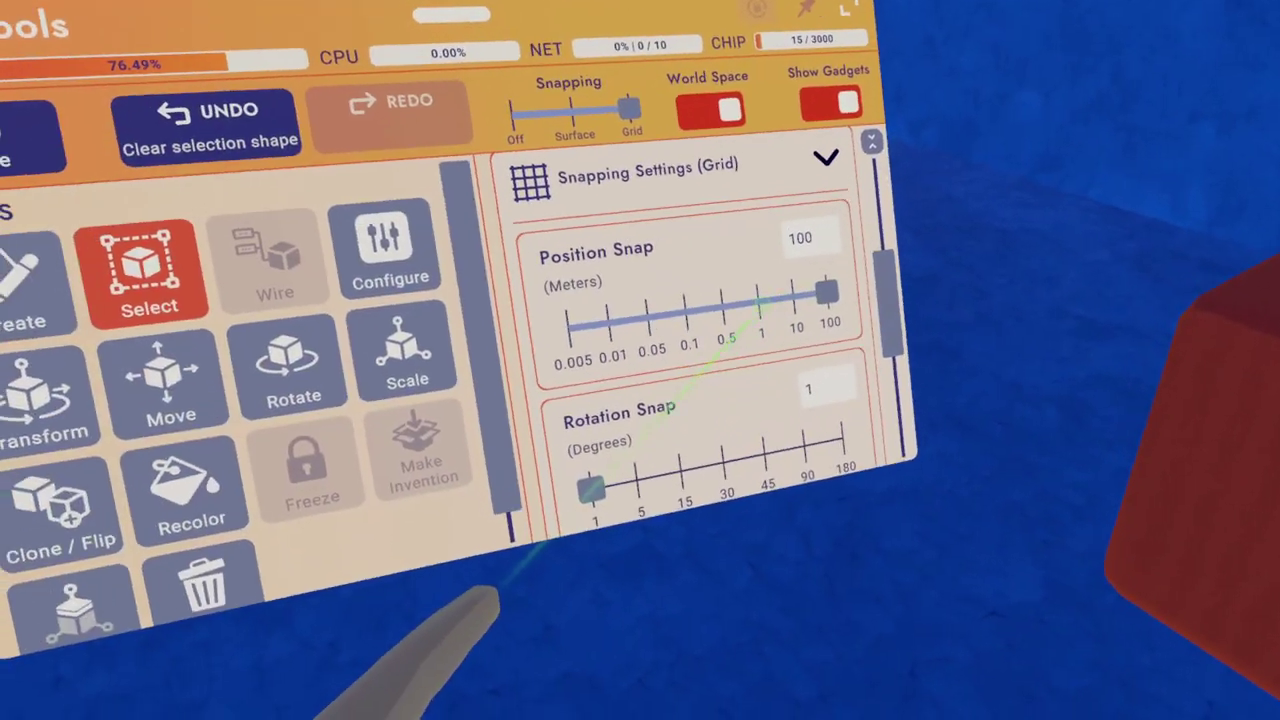
left_click(763, 303)
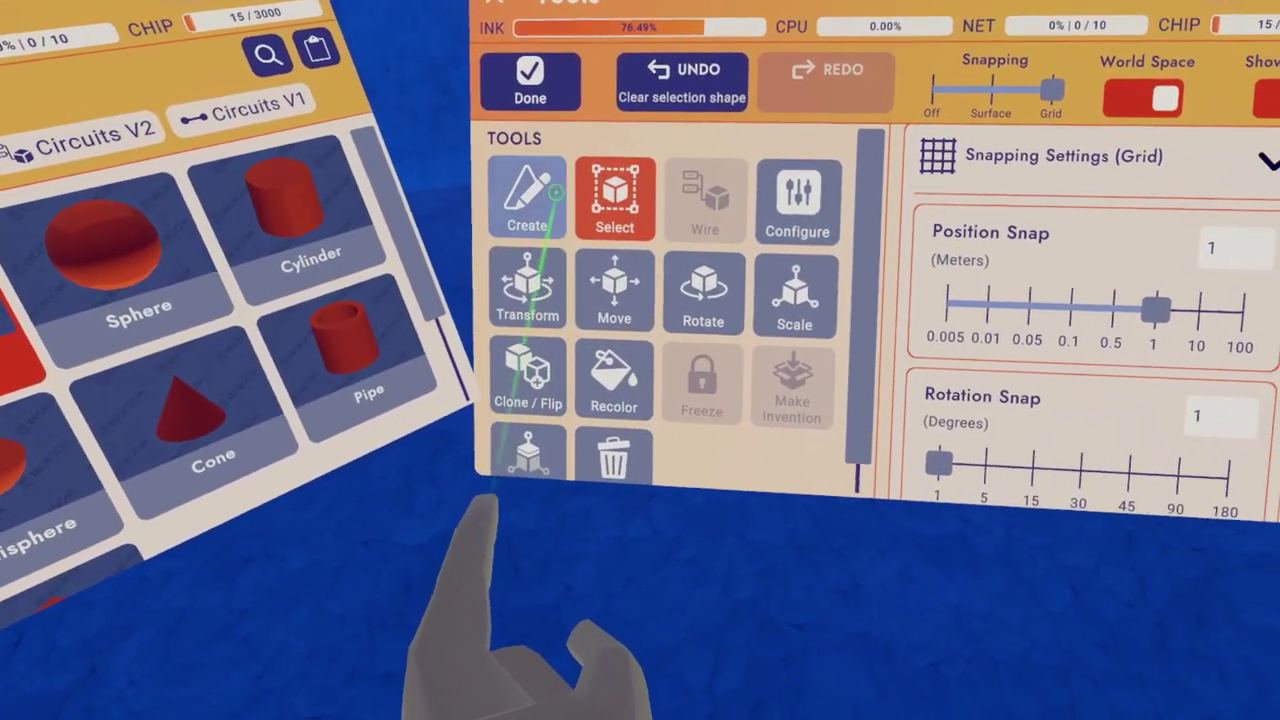
Switch to the Create tool and examine its settings together with the grid snapping options.
left_click(526, 203)
scroll(680, 330, "up", 3)
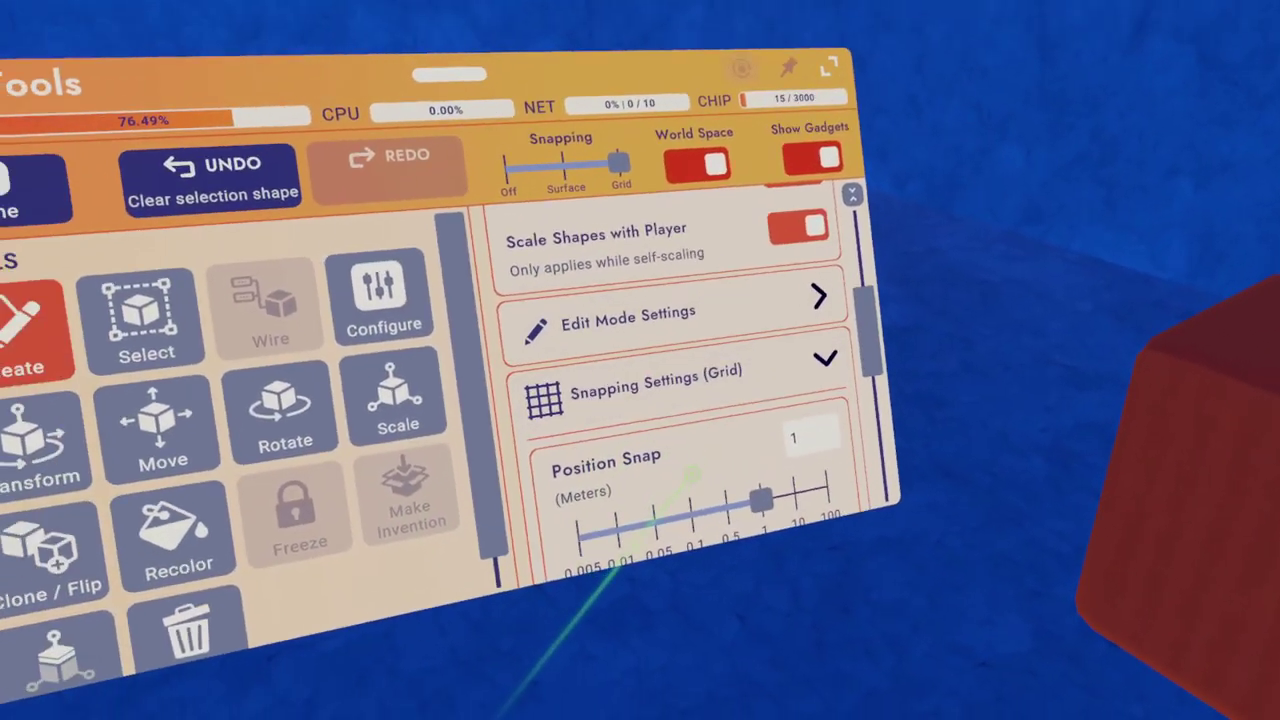
scroll(680, 400, "down", 3)
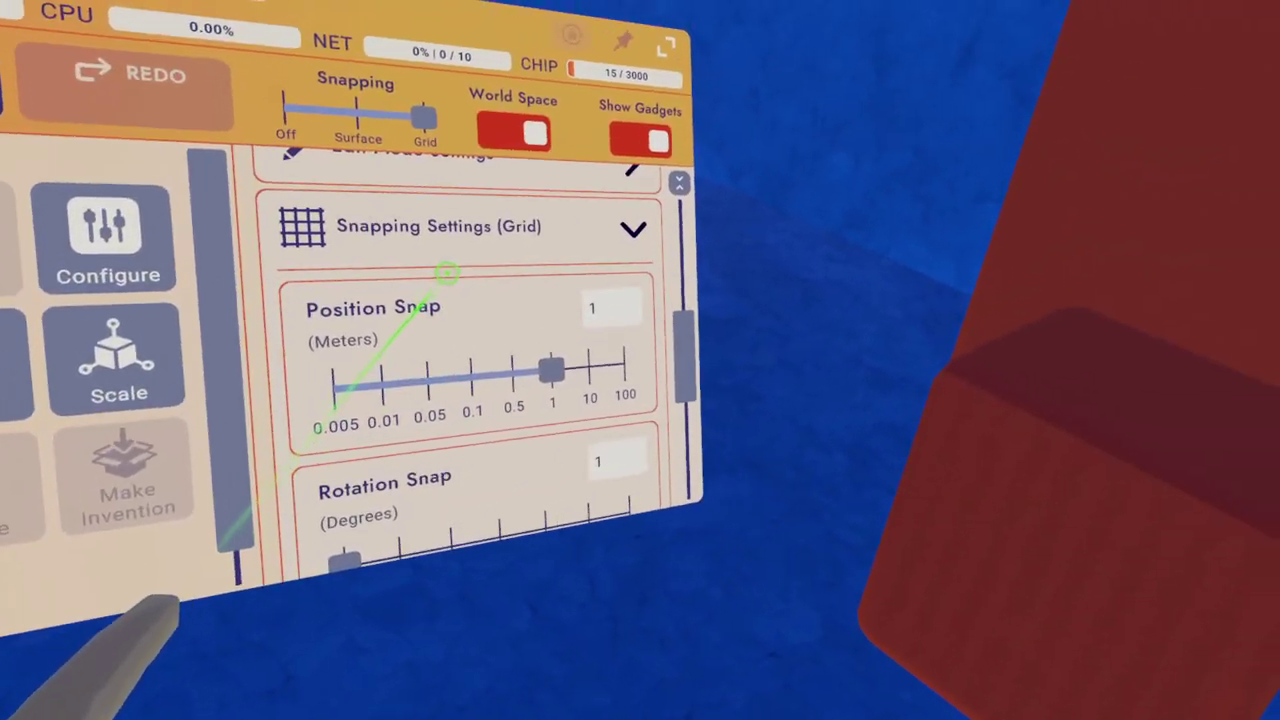
left_click_drag(447, 273, 763, 79)
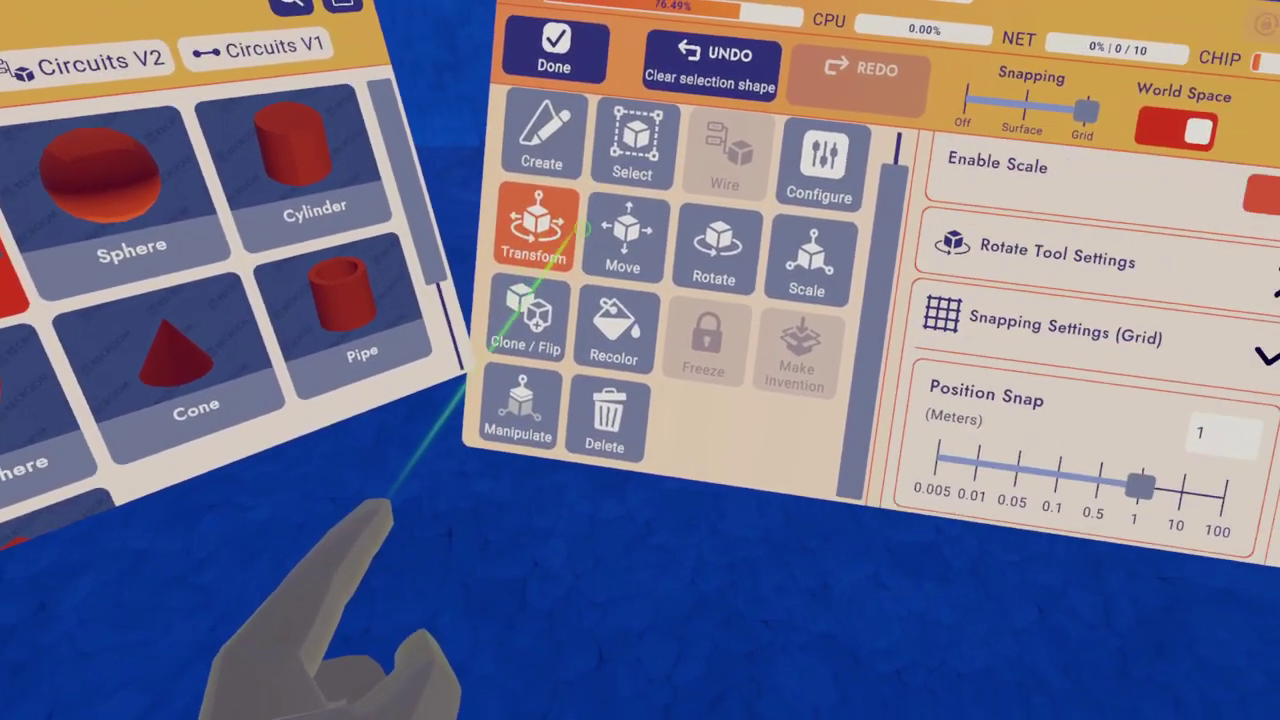
Move and rotate the cube using the Transform tool's gizmo.
left_click(575, 228)
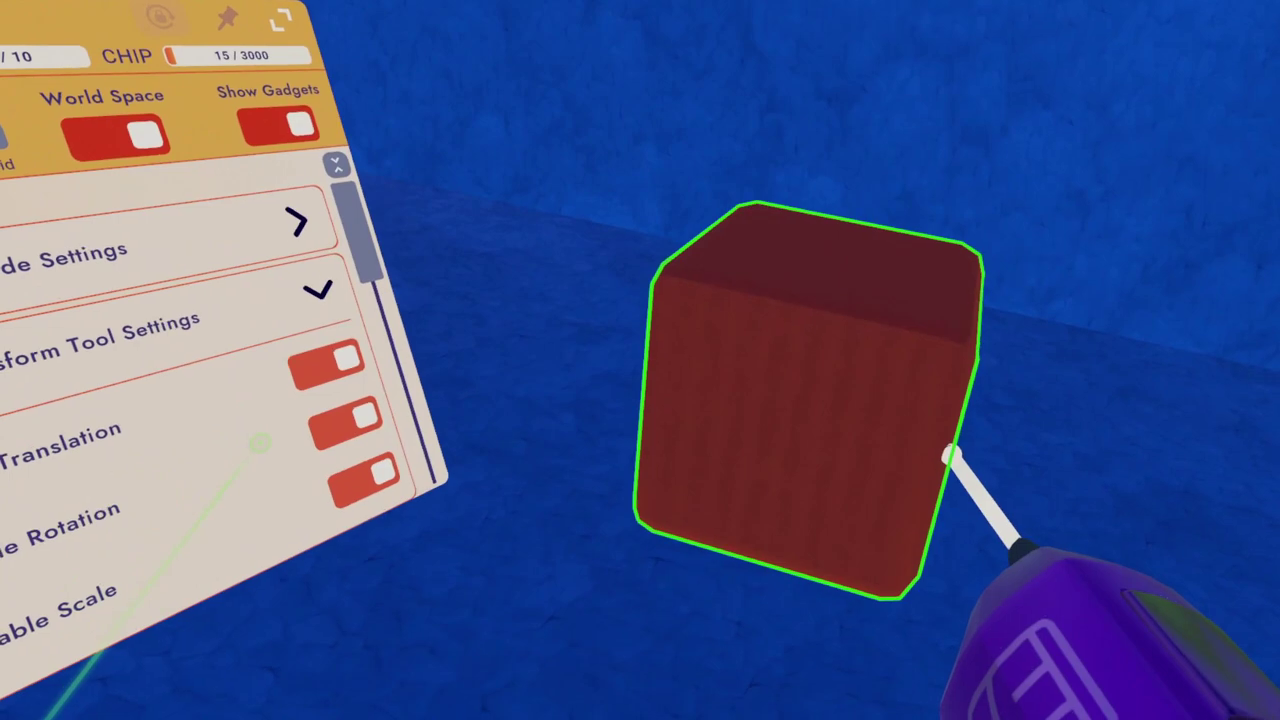
left_click(945, 455)
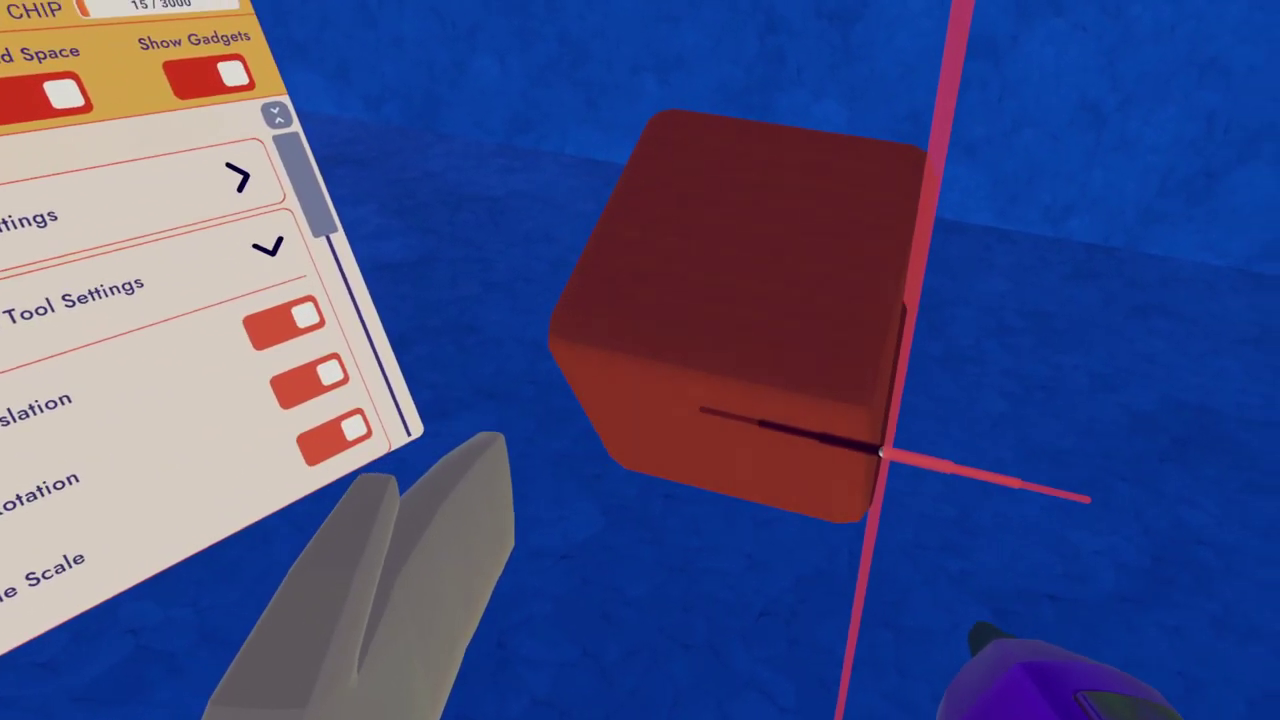
left_click_drag(884, 452, 896, 355)
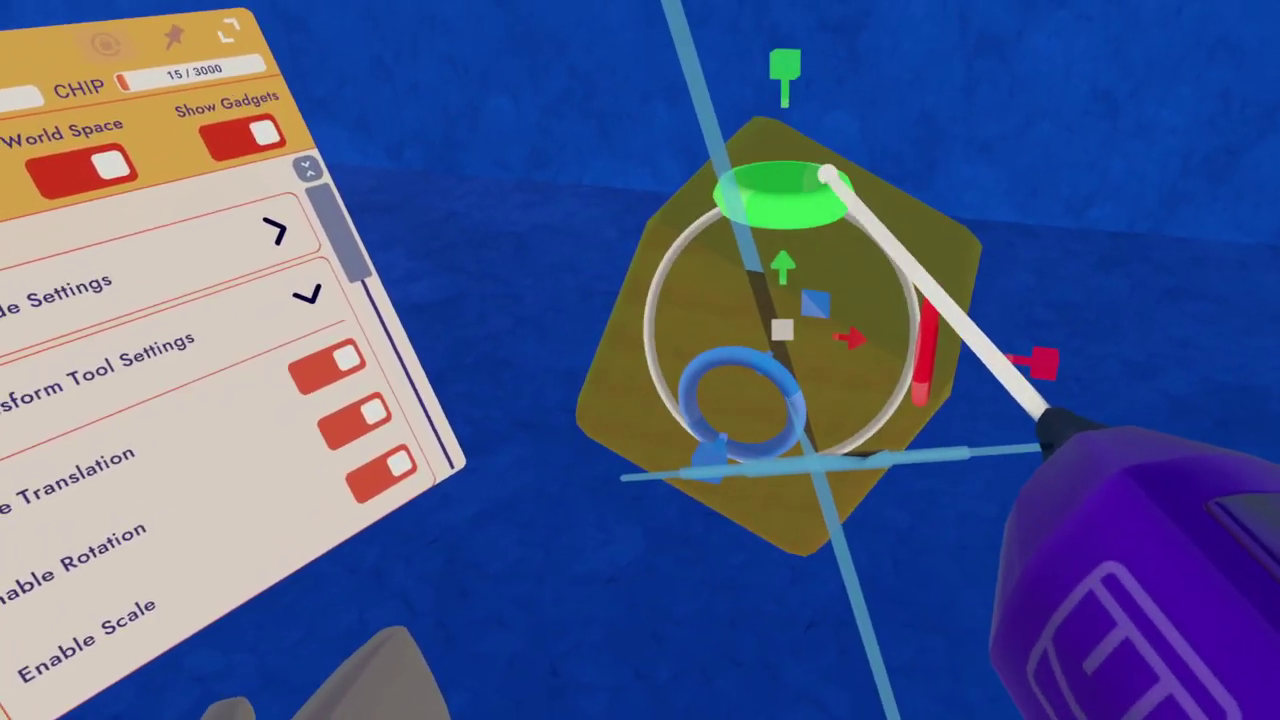
left_click_drag(846, 204, 880, 230)
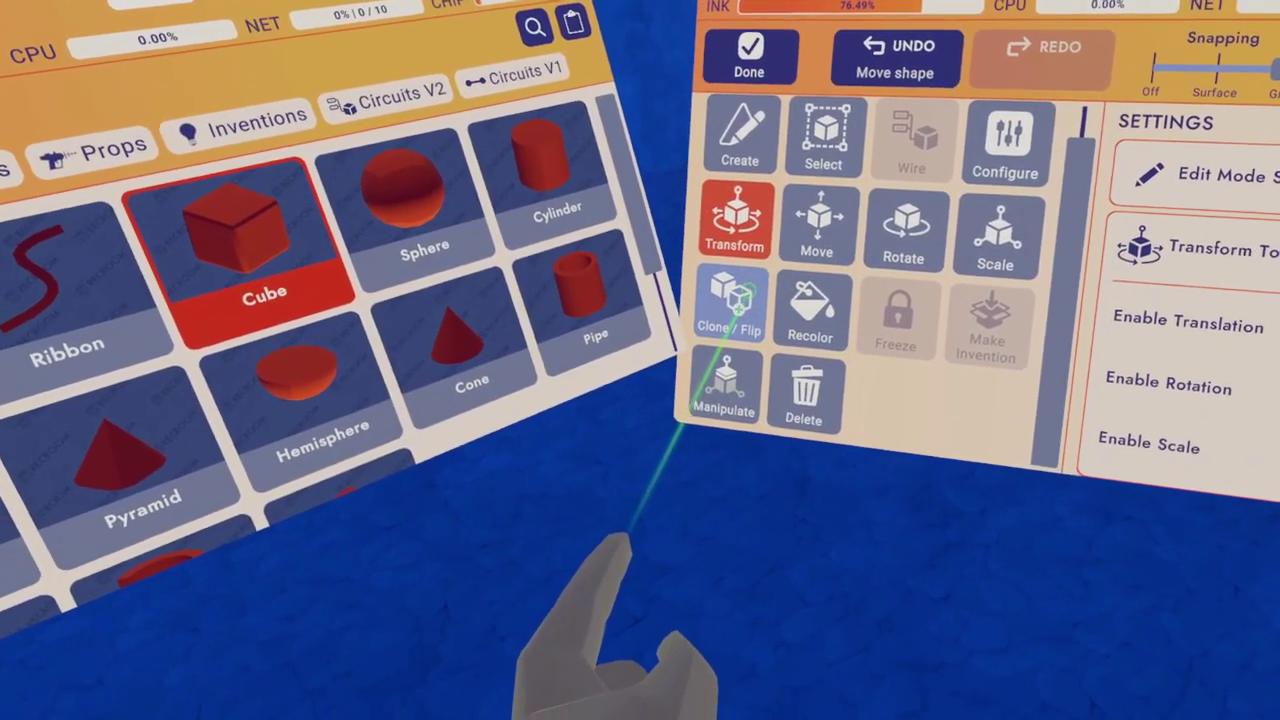
Recolor the cube with the Metal Floor Tread material in yellow.
left_click(808, 310)
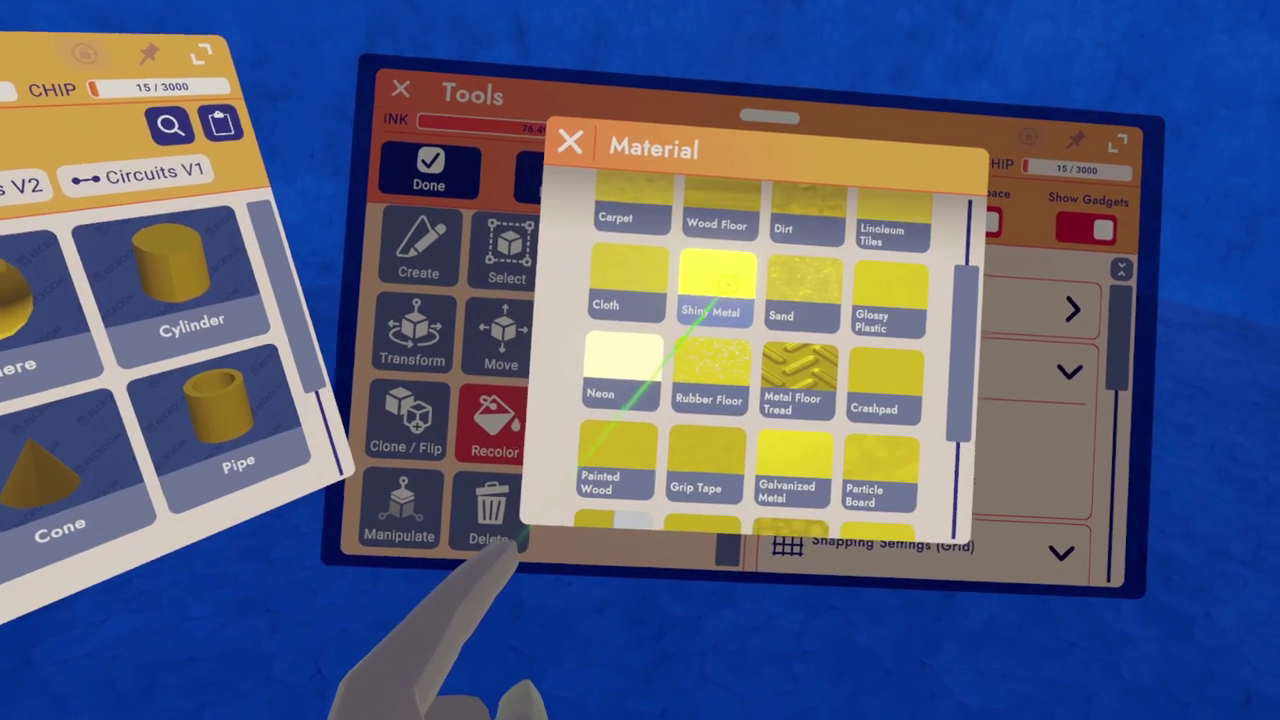
left_click_drag(728, 285, 678, 257)
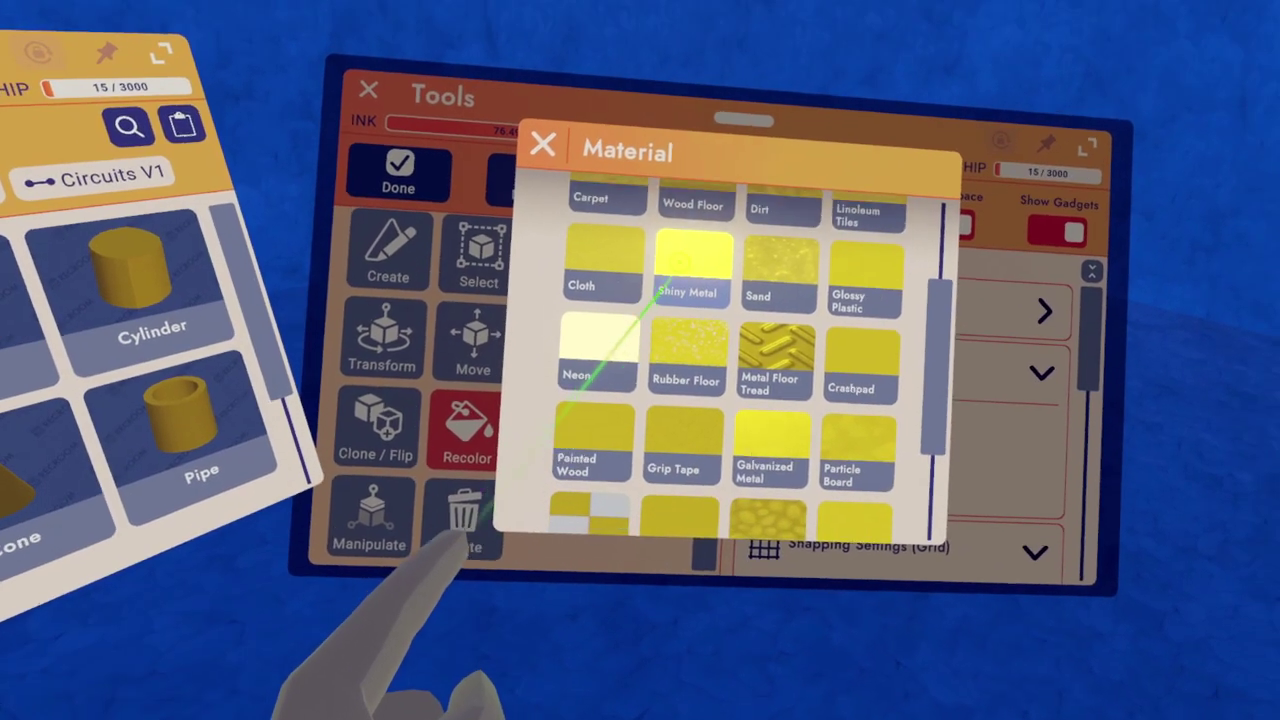
scroll(685, 208, "down", 2)
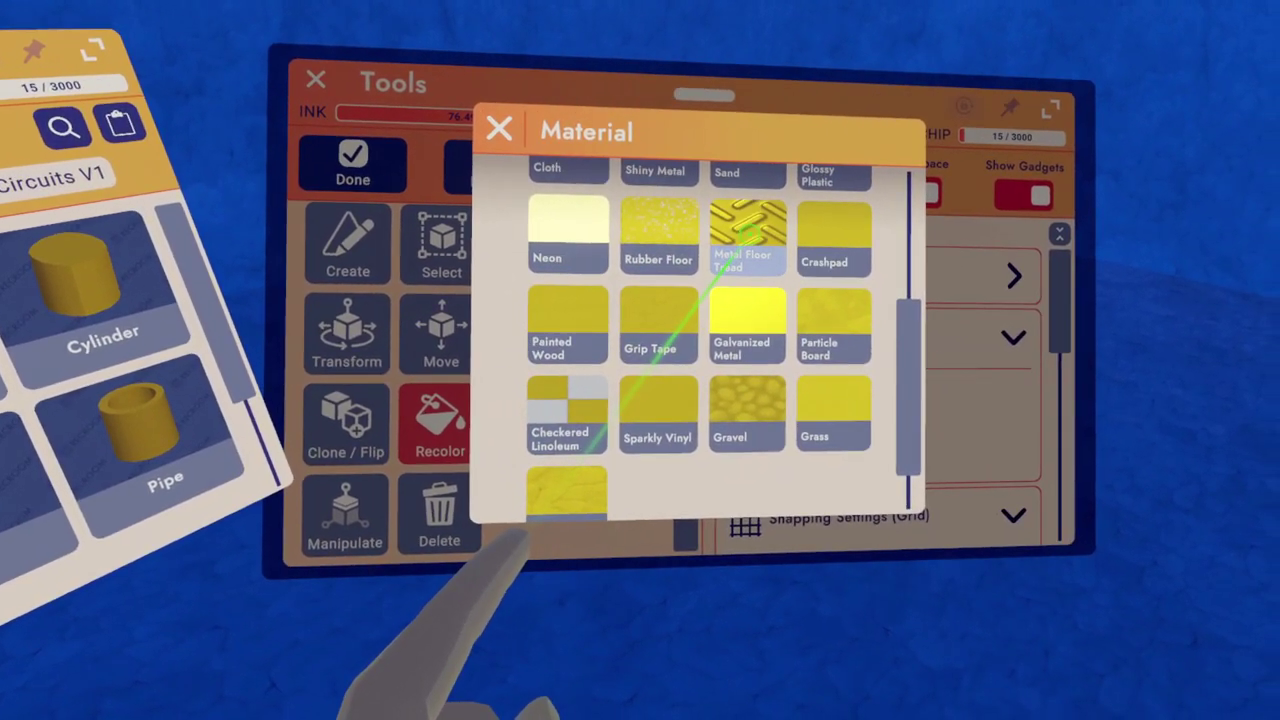
left_click(742, 234)
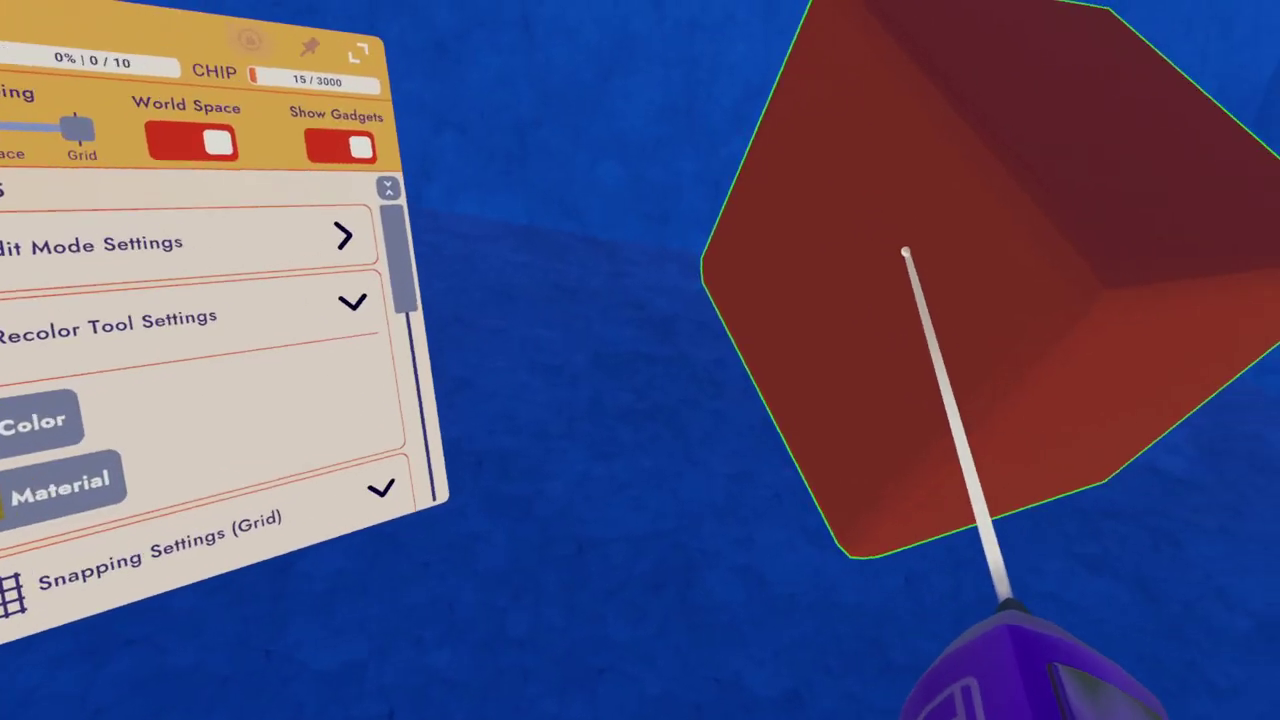
left_click(857, 280)
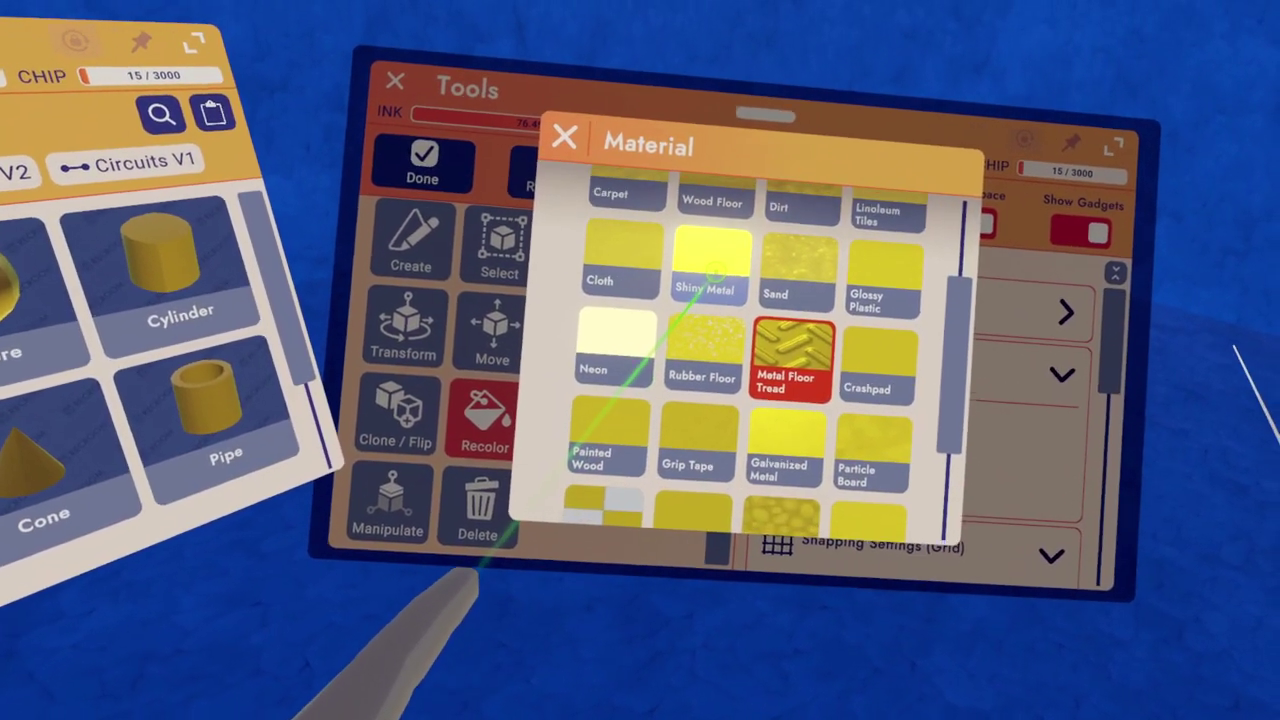
Look through the Recolor tool's available materials and colors and the position and rotation snap settings.
left_click_drag(716, 272, 704, 174)
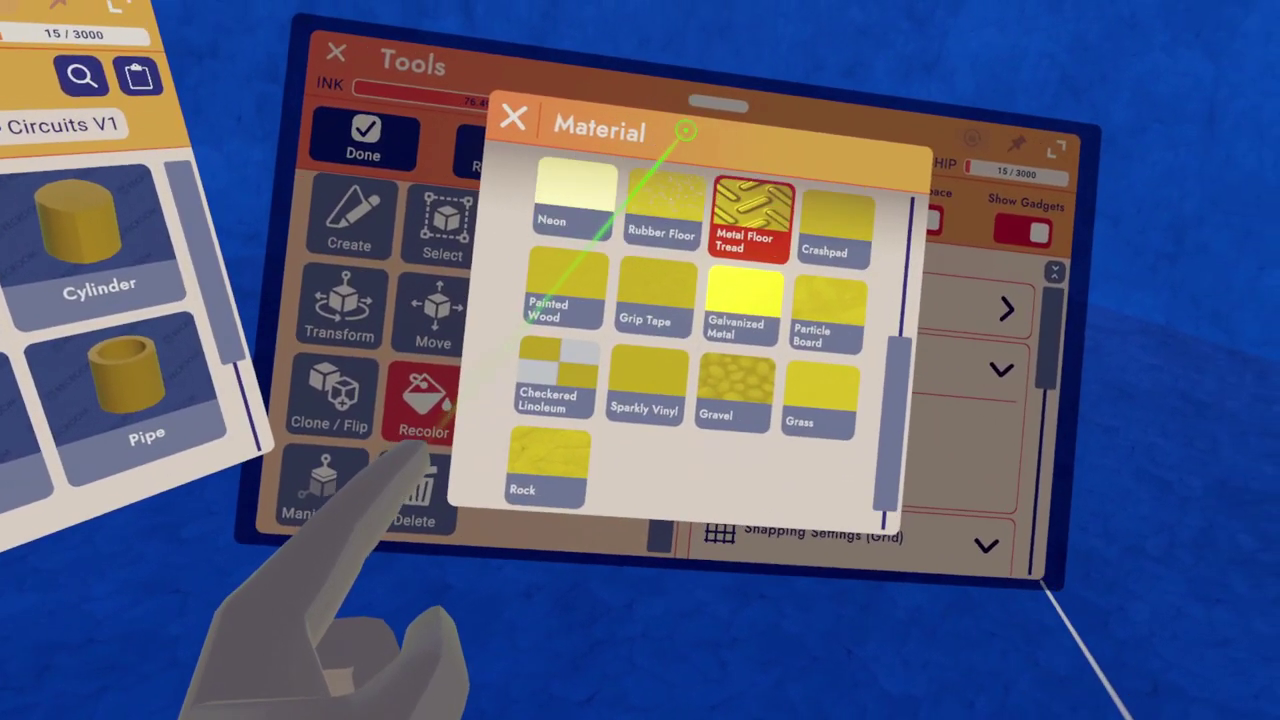
left_click_drag(685, 130, 792, 363)
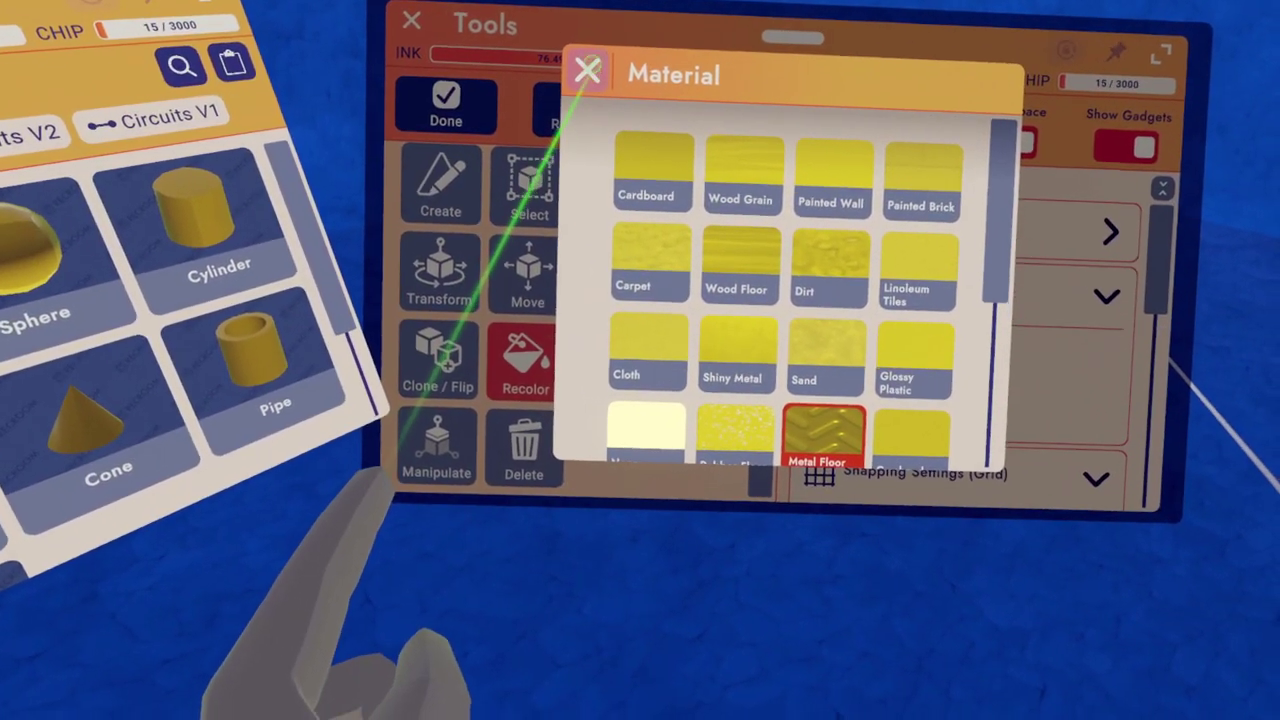
left_click(587, 70)
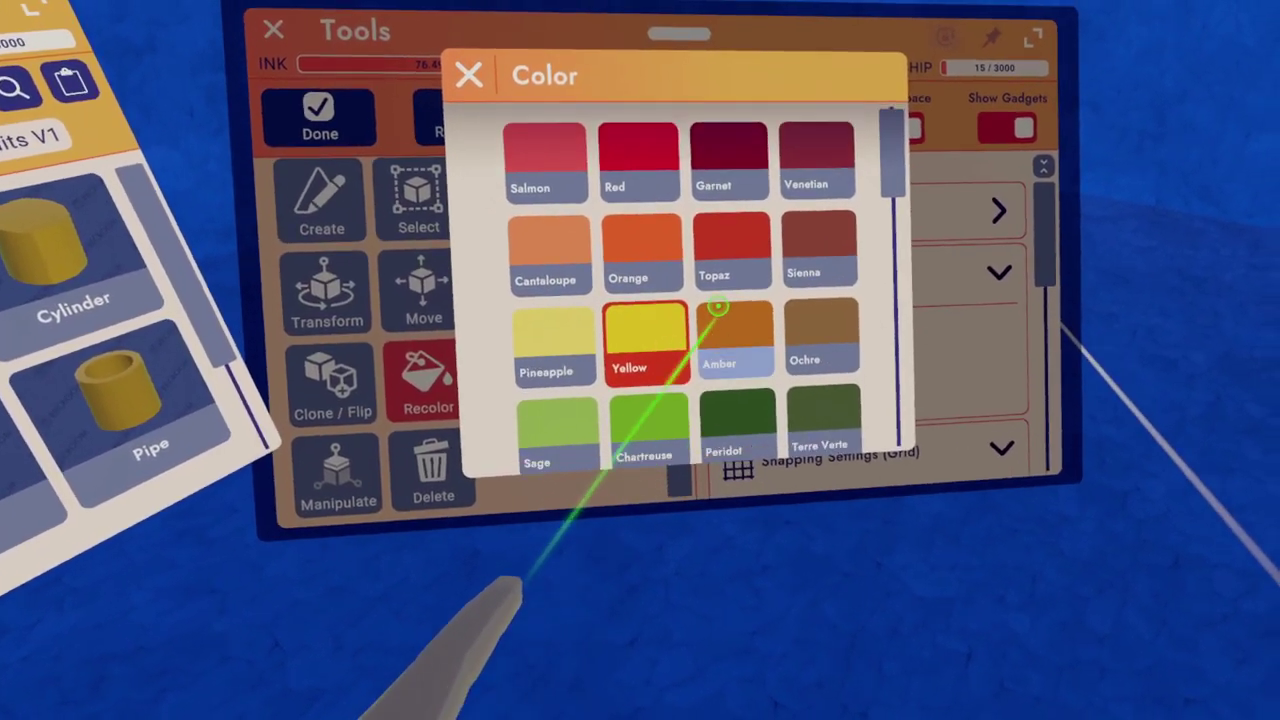
left_click_drag(718, 306, 592, 102)
left_click(601, 100)
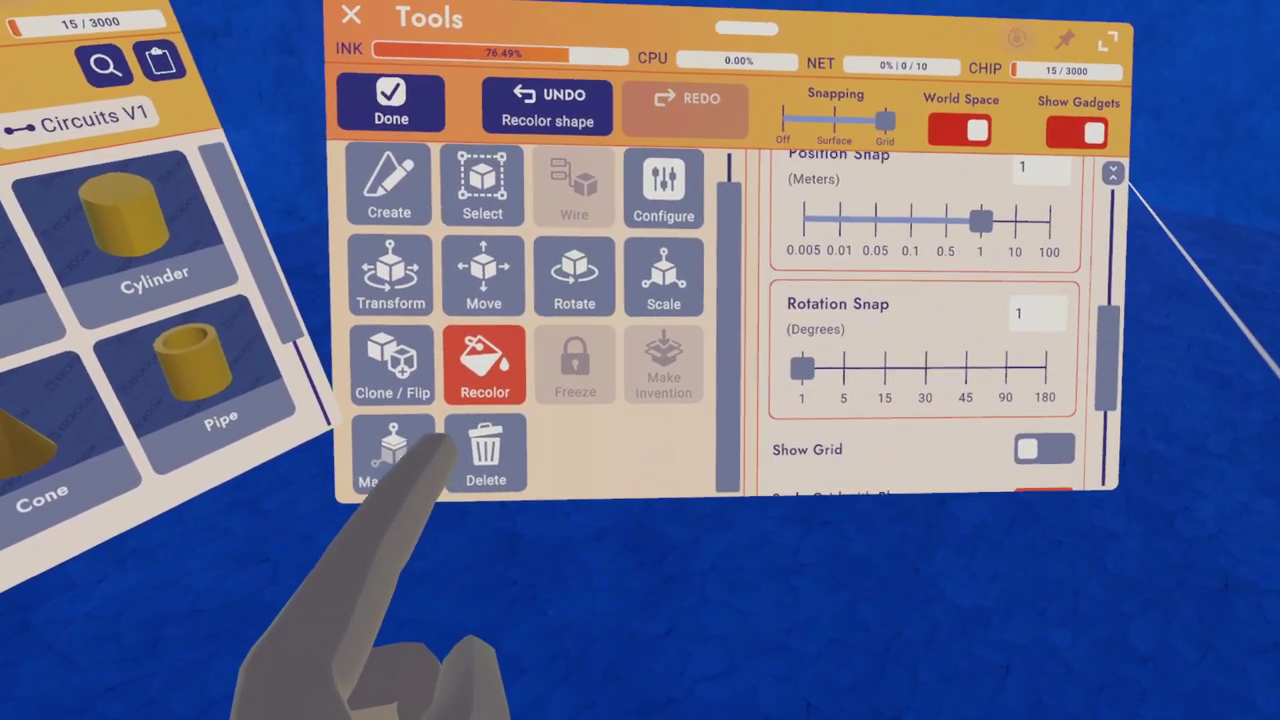
left_click_drag(700, 70, 787, 196)
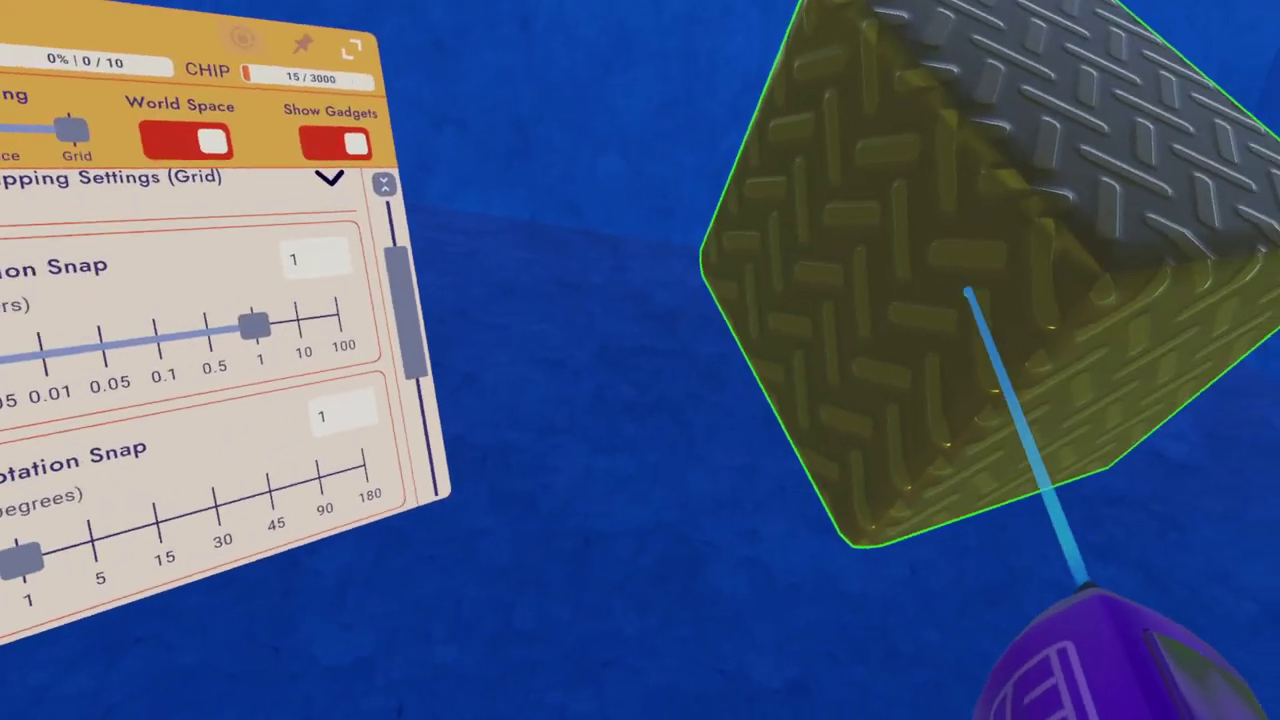
Reshape the cube with the Manipulate tool and try out the Transform gizmo on it.
left_click(935, 280)
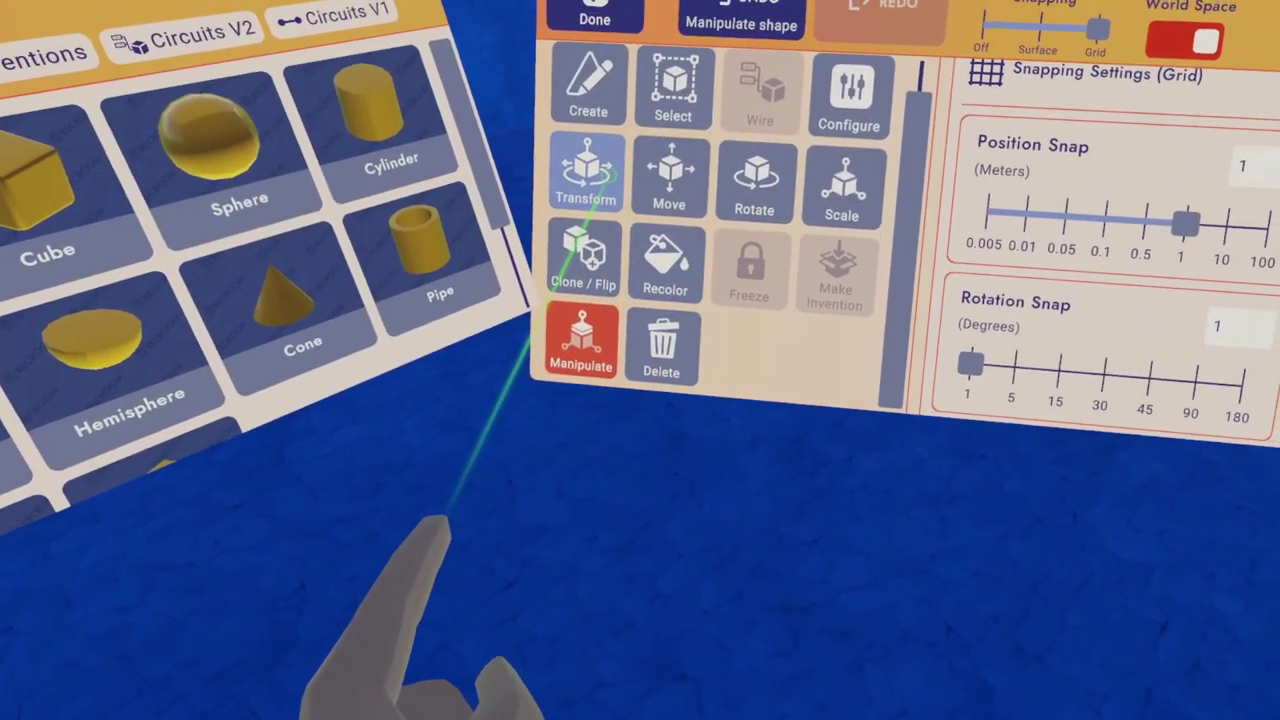
left_click(586, 177)
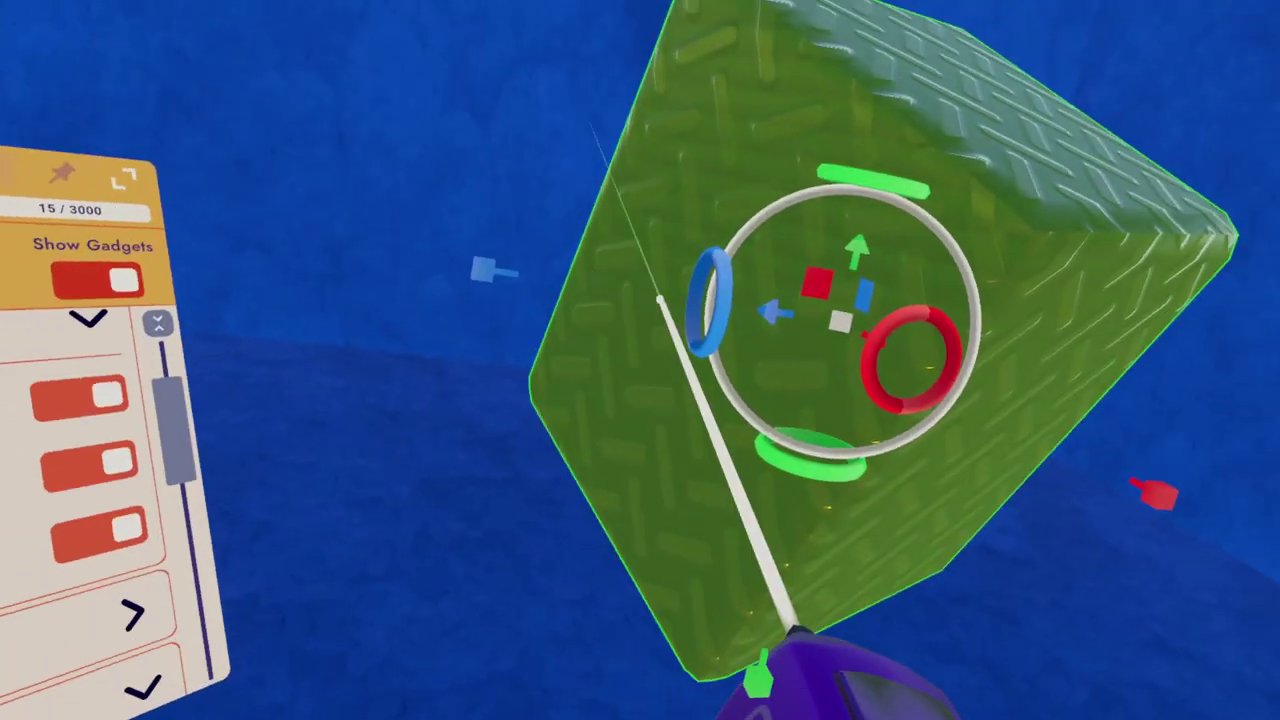
left_click_drag(867, 5, 846, 105)
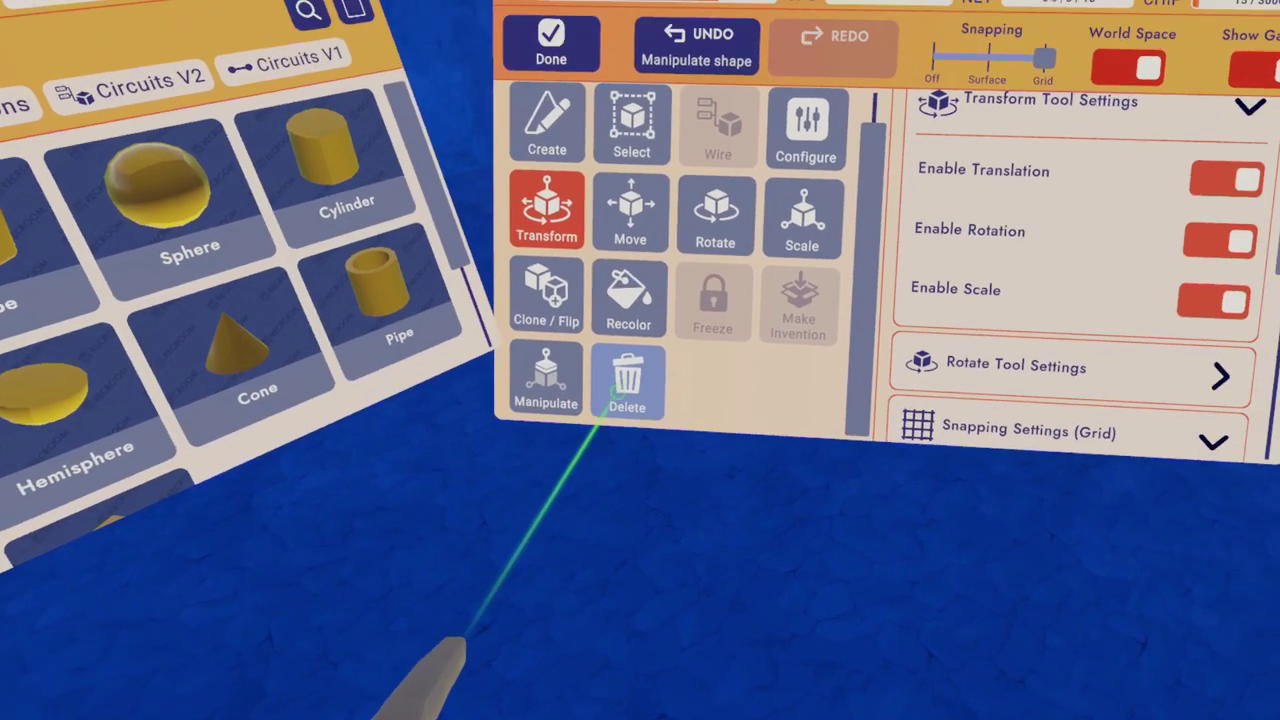
Delete the cube from the room.
left_click(614, 396)
left_click(914, 314)
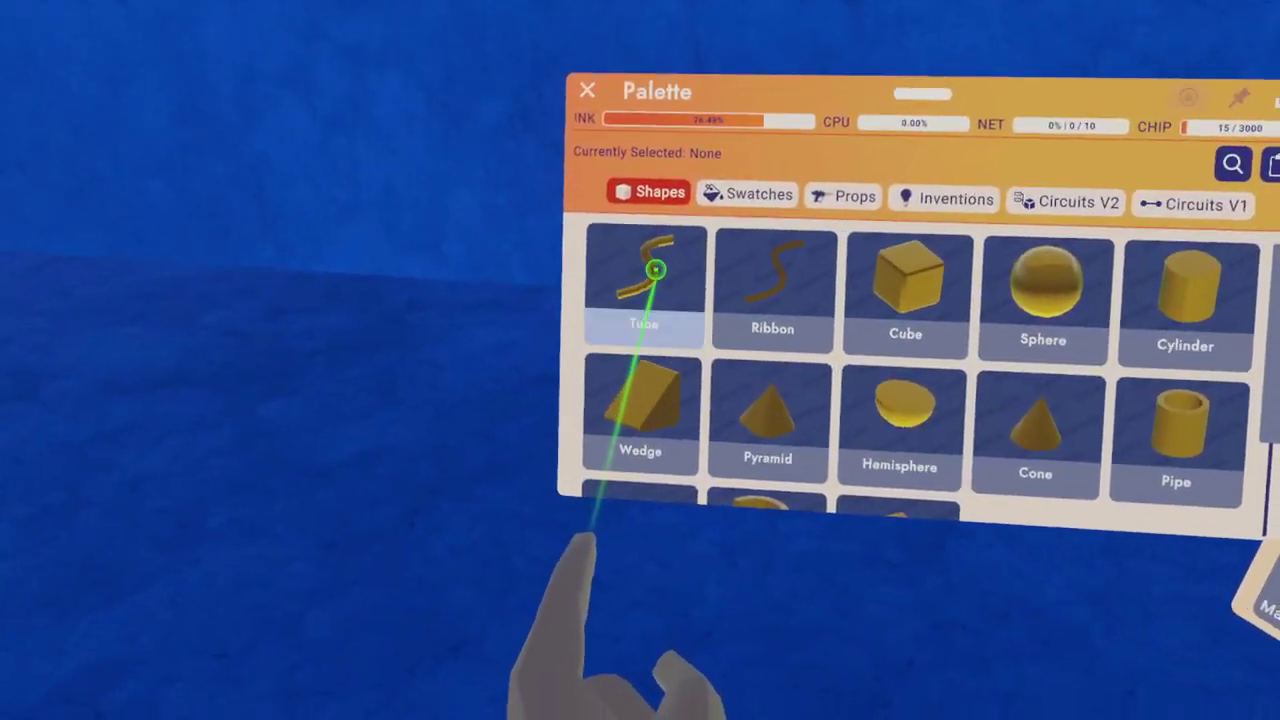
Choose the Tube shape for creating and set its tube radius to 0.158 meters.
left_click(650, 275)
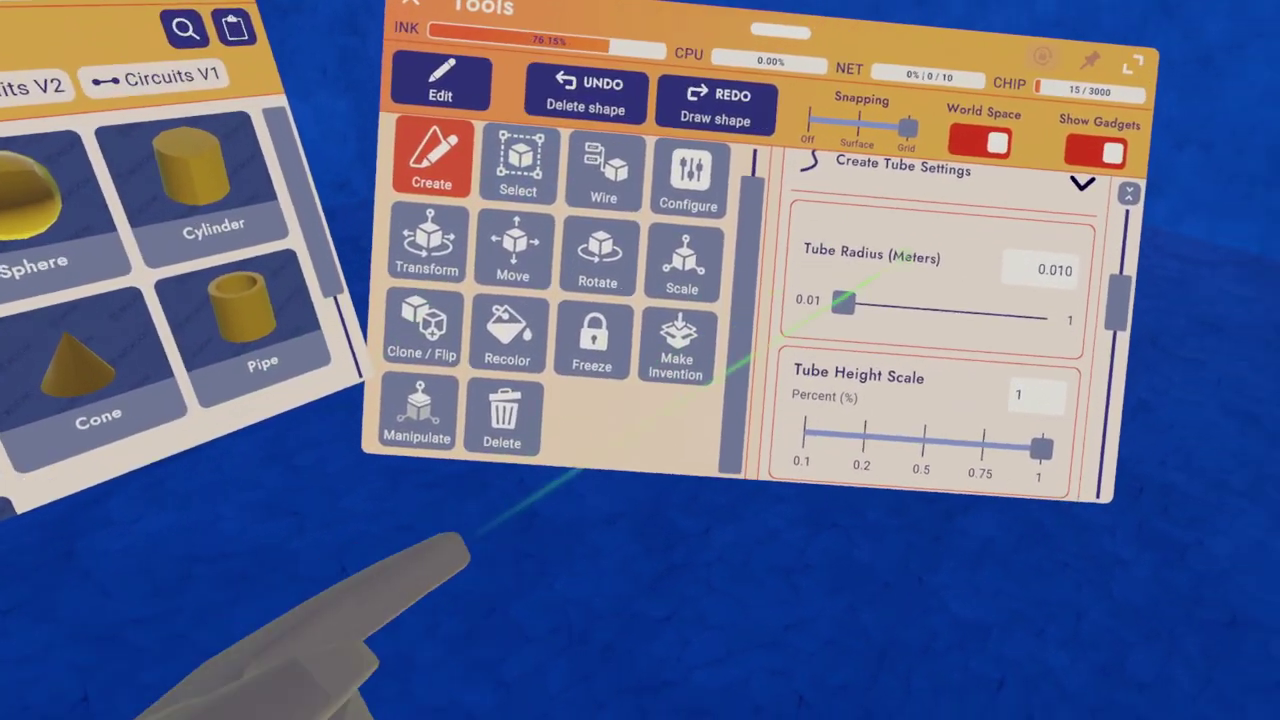
scroll(886, 296, "up", 3)
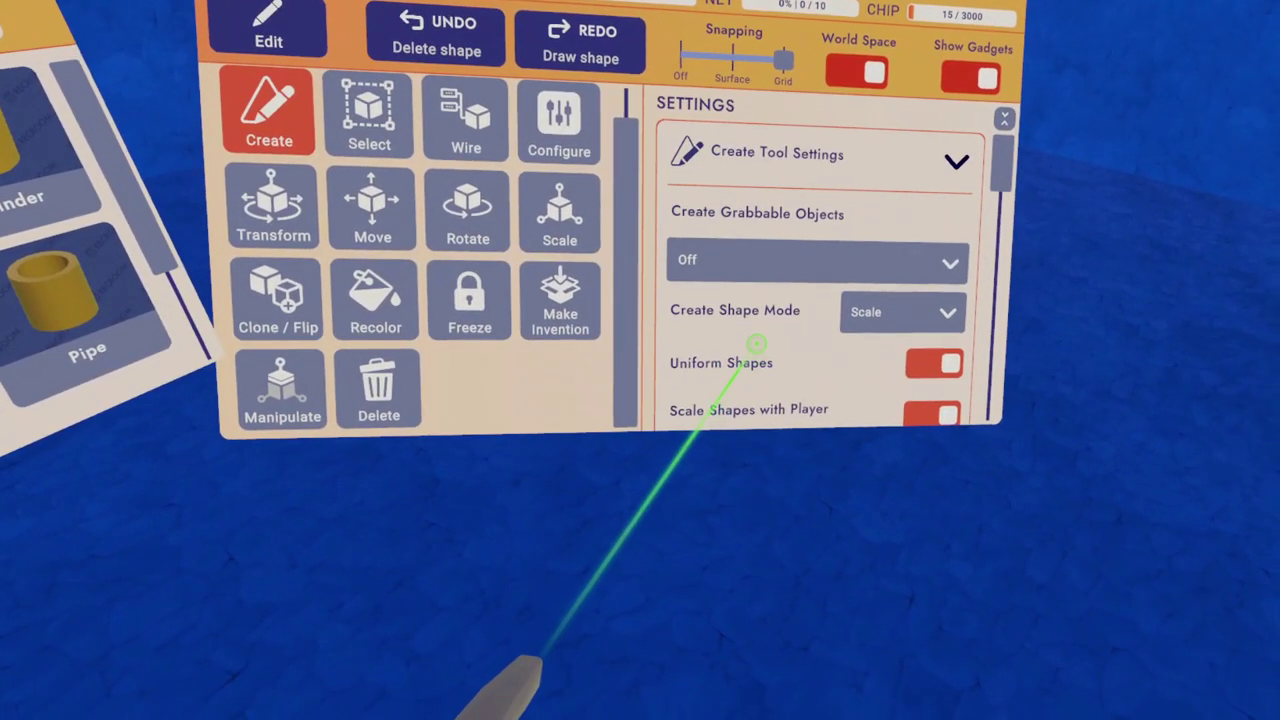
left_click_drag(757, 280, 700, 50)
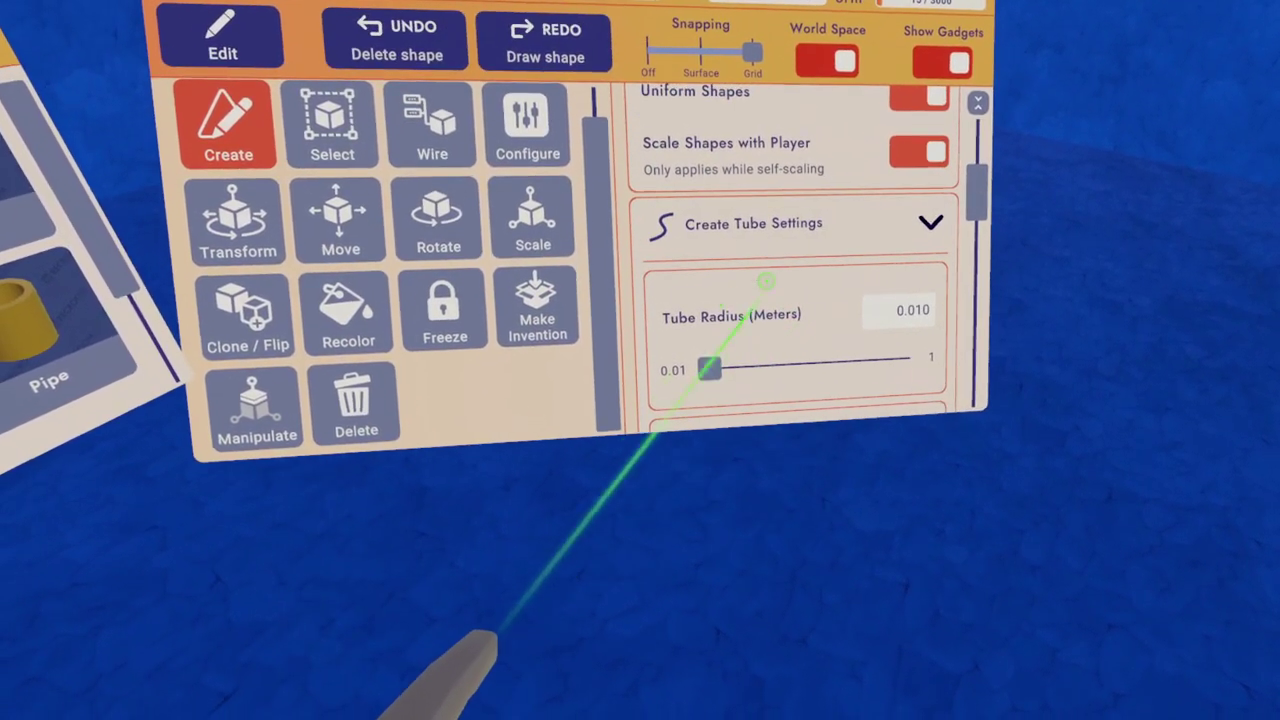
mouse_move(755, 263)
left_mouse_down()
mouse_move(748, 186)
mouse_move(734, 250)
left_mouse_up()
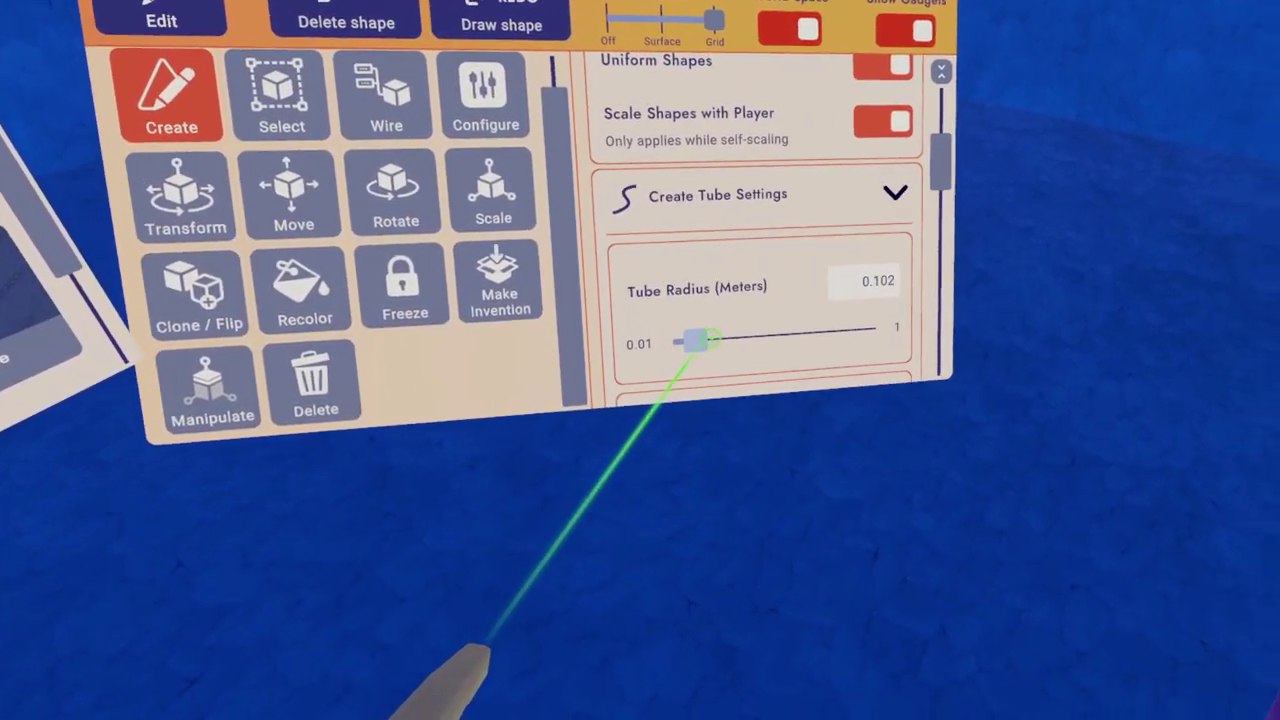
mouse_move(690, 325)
left_mouse_down()
mouse_move(509, 300)
mouse_move(706, 328)
left_mouse_up()
scroll(670, 269, "down", 5)
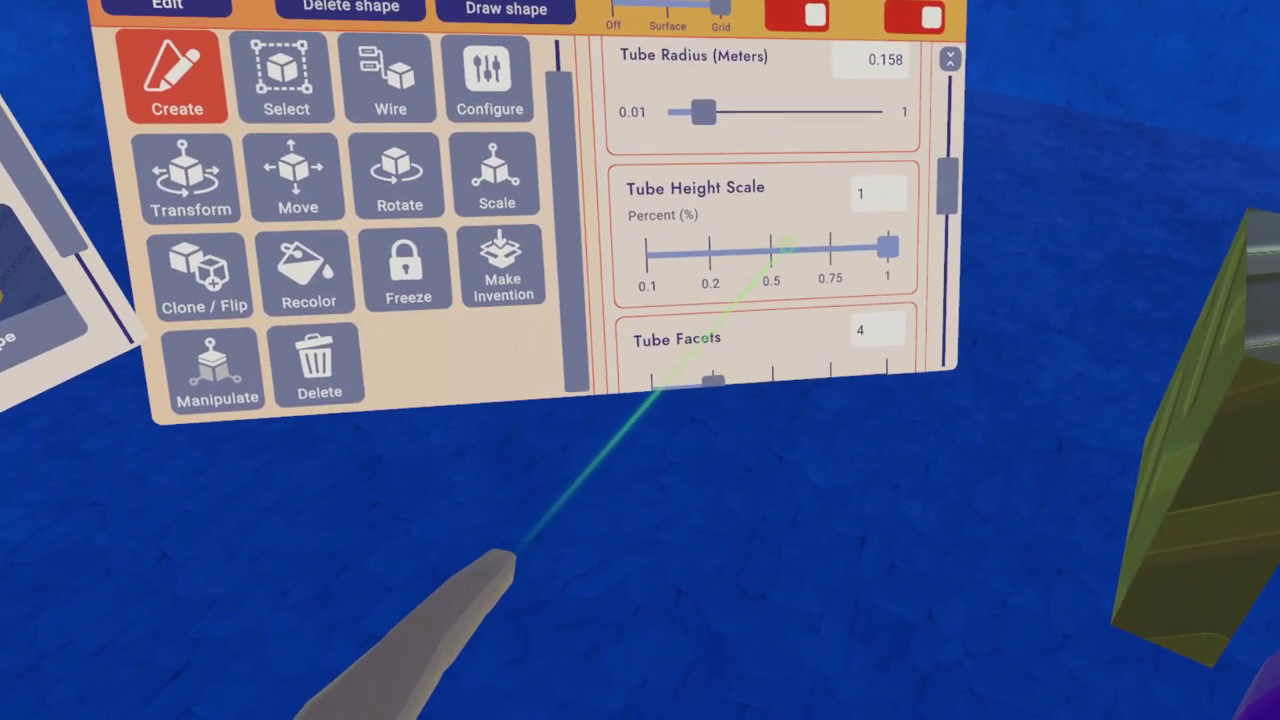
Set the number of tube facets to 10.
mouse_move(750, 252)
left_mouse_down()
mouse_move(640, 220)
mouse_move(486, 243)
mouse_move(551, 223)
mouse_move(634, 251)
mouse_move(741, 251)
left_mouse_up()
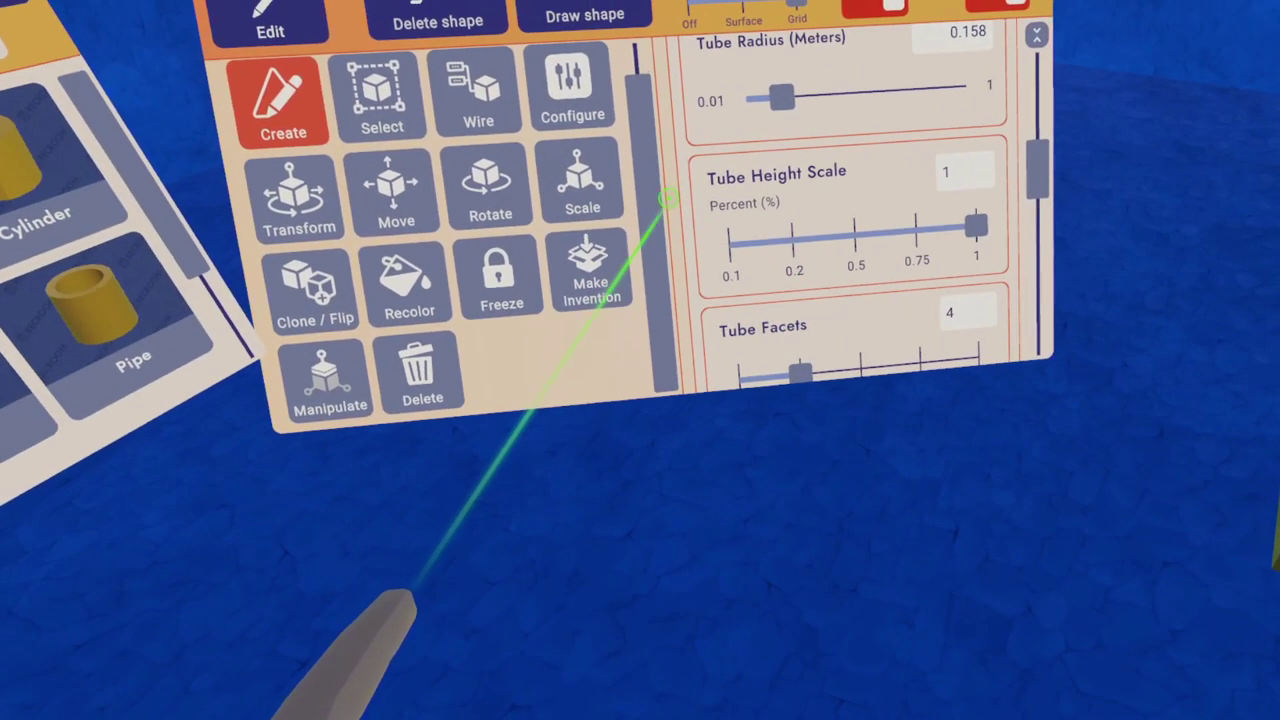
left_click_drag(668, 198, 661, 133)
scroll(700, 250, "down", 1)
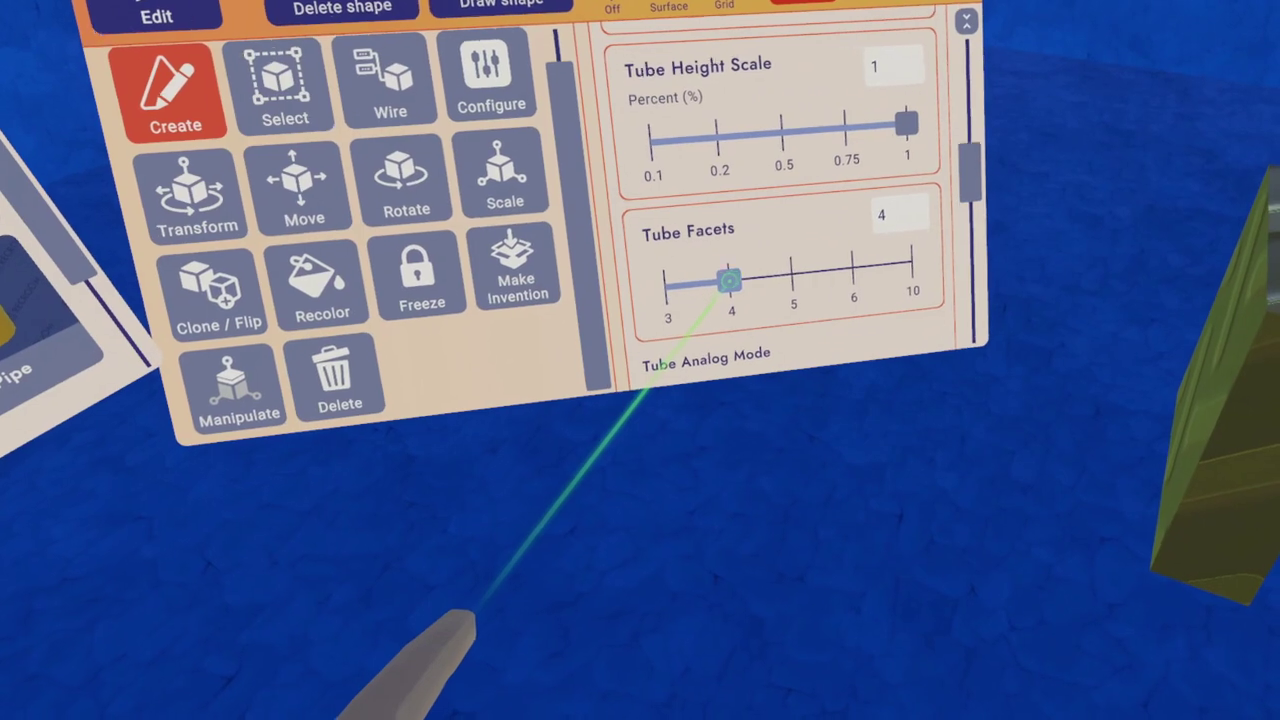
left_click_drag(731, 281, 860, 257)
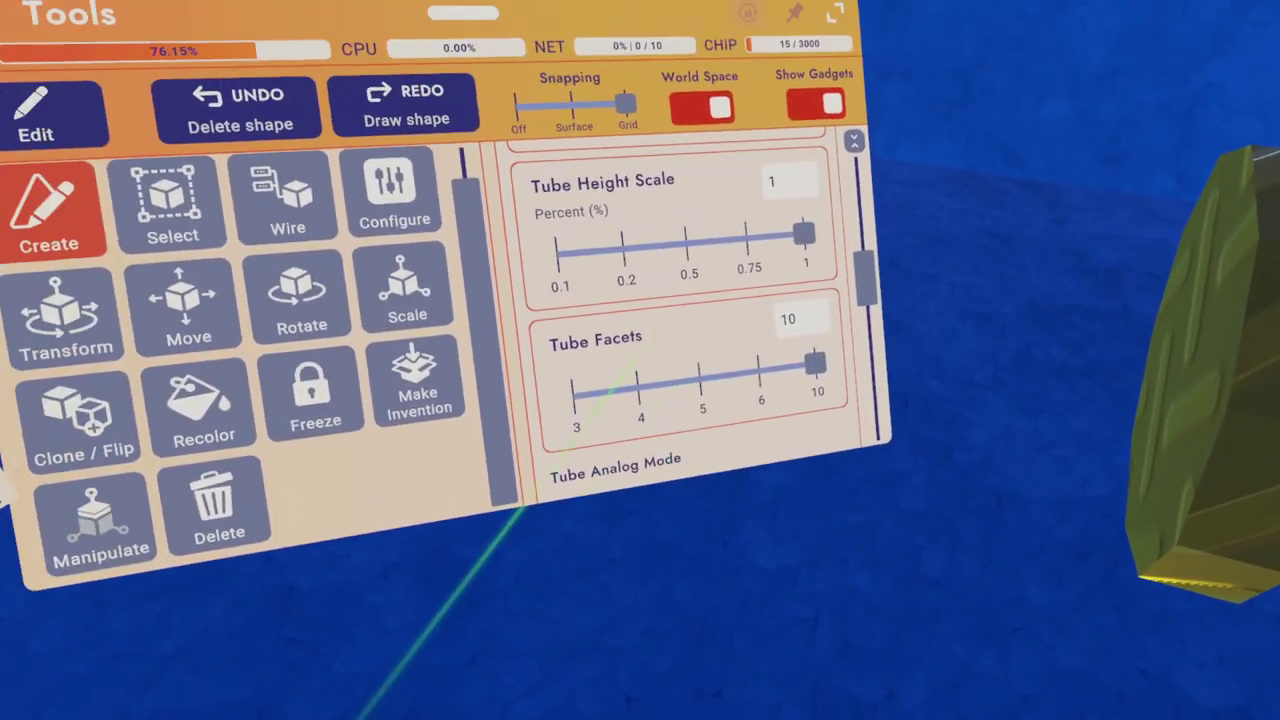
Review the available Tube Analog Mode options and keep Brush.
scroll(650, 328, "down", 3)
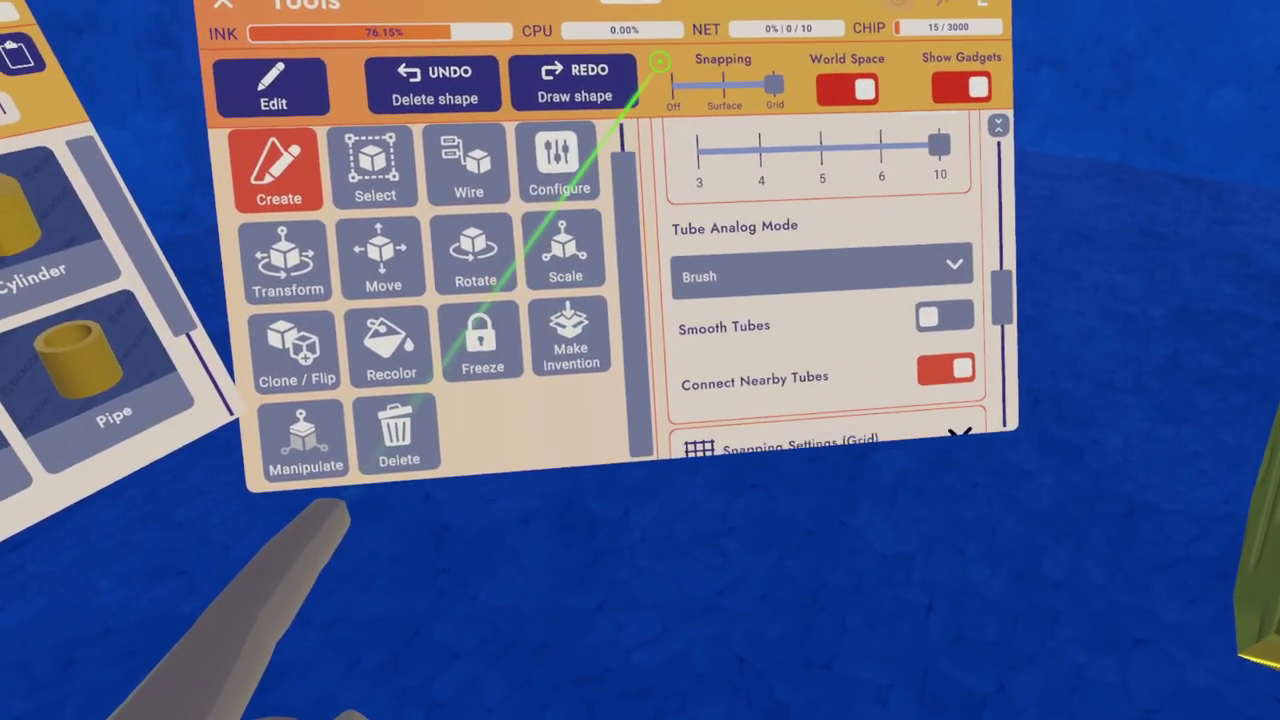
scroll(640, 160, "up", 1)
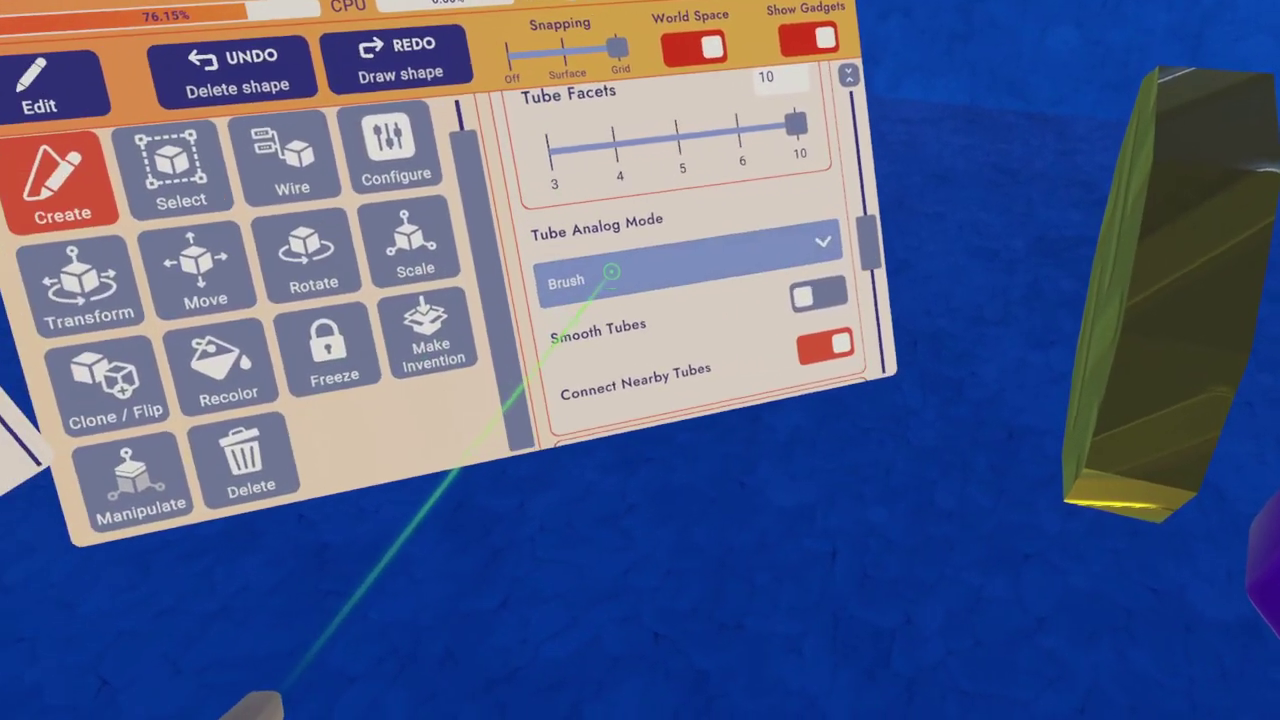
left_click(611, 271)
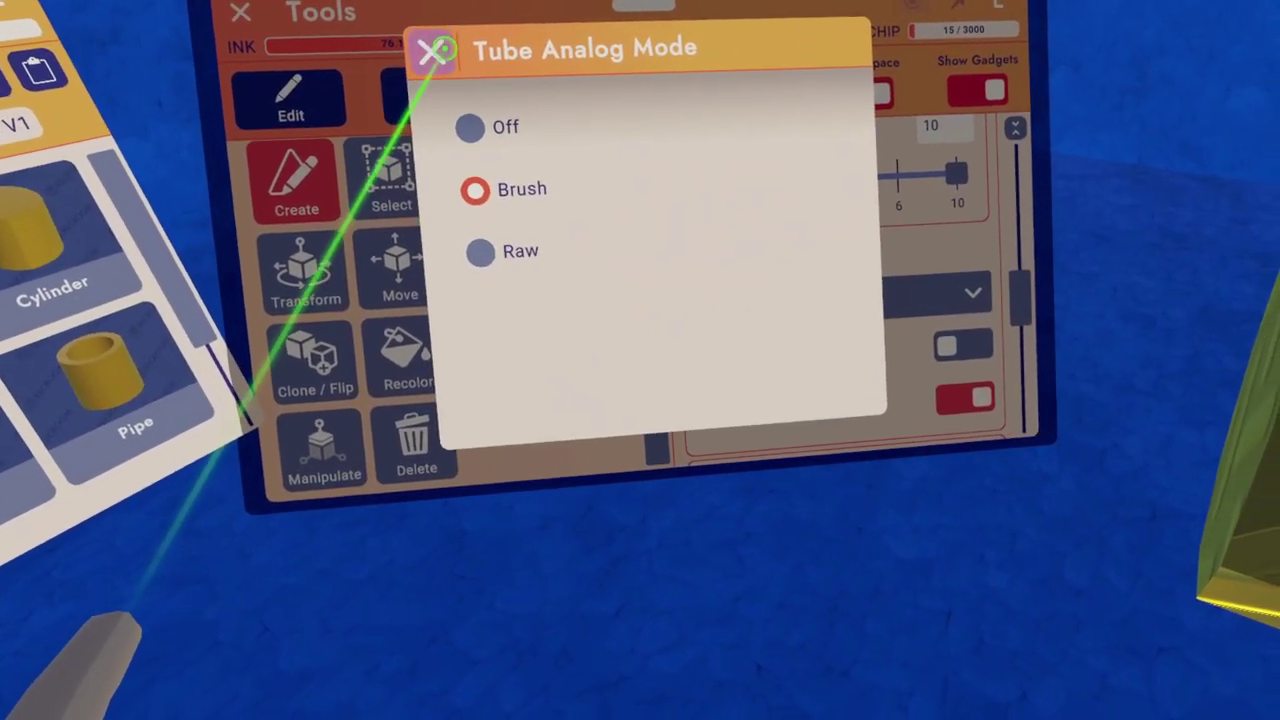
left_click(450, 45)
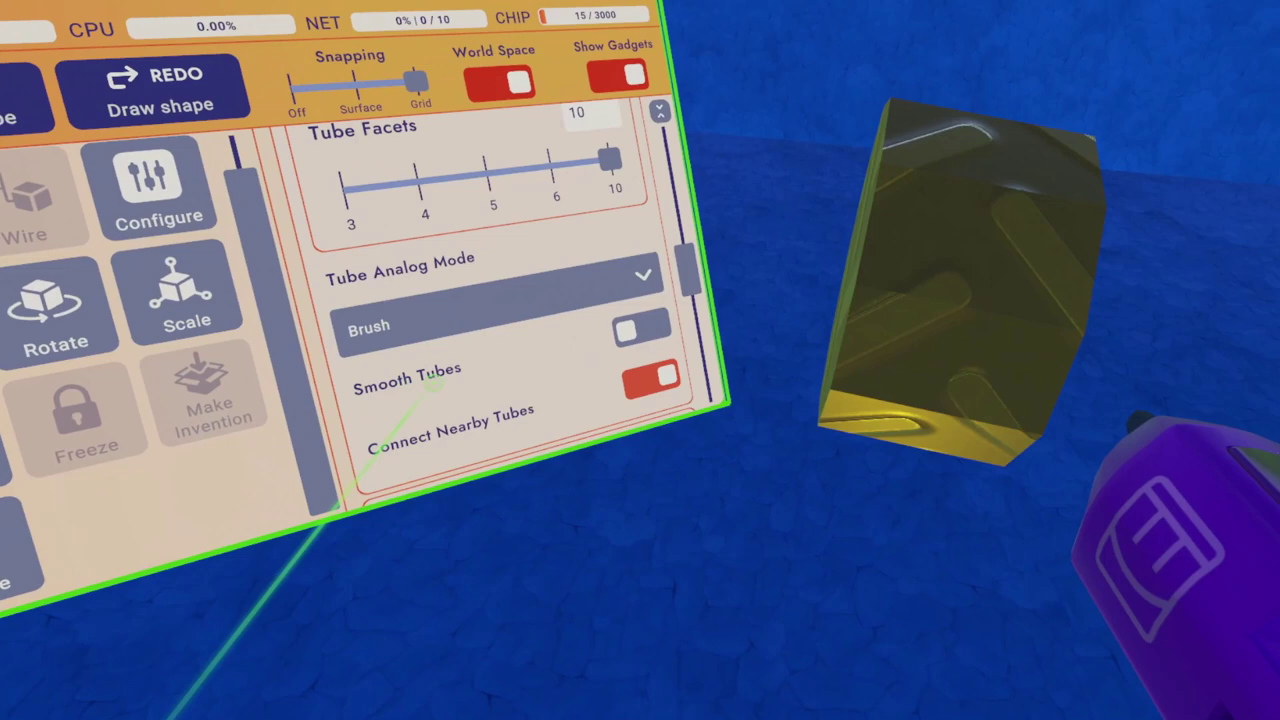
Draw a test tube in the room and turn on Smooth Tubes.
mouse_move(1138, 420)
left_mouse_down()
mouse_move(1200, 428)
mouse_move(1083, 396)
mouse_move(1200, 408)
left_mouse_up()
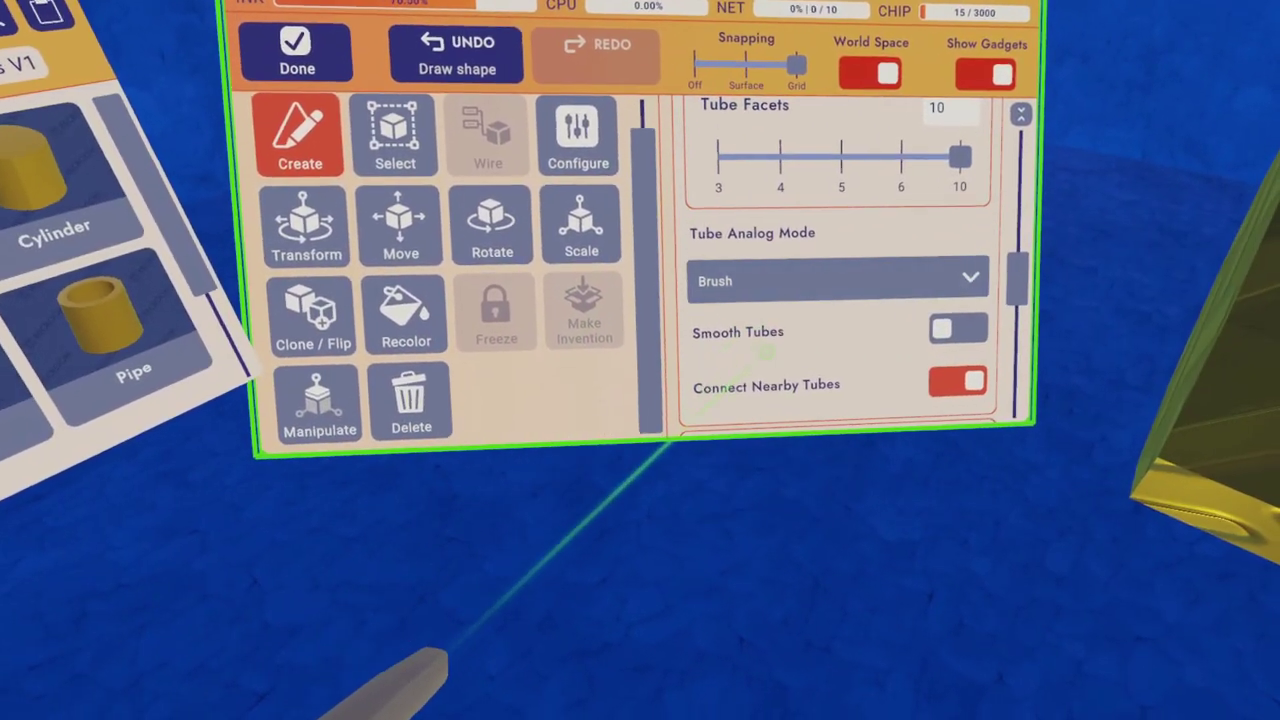
scroll(800, 320, "down", 2)
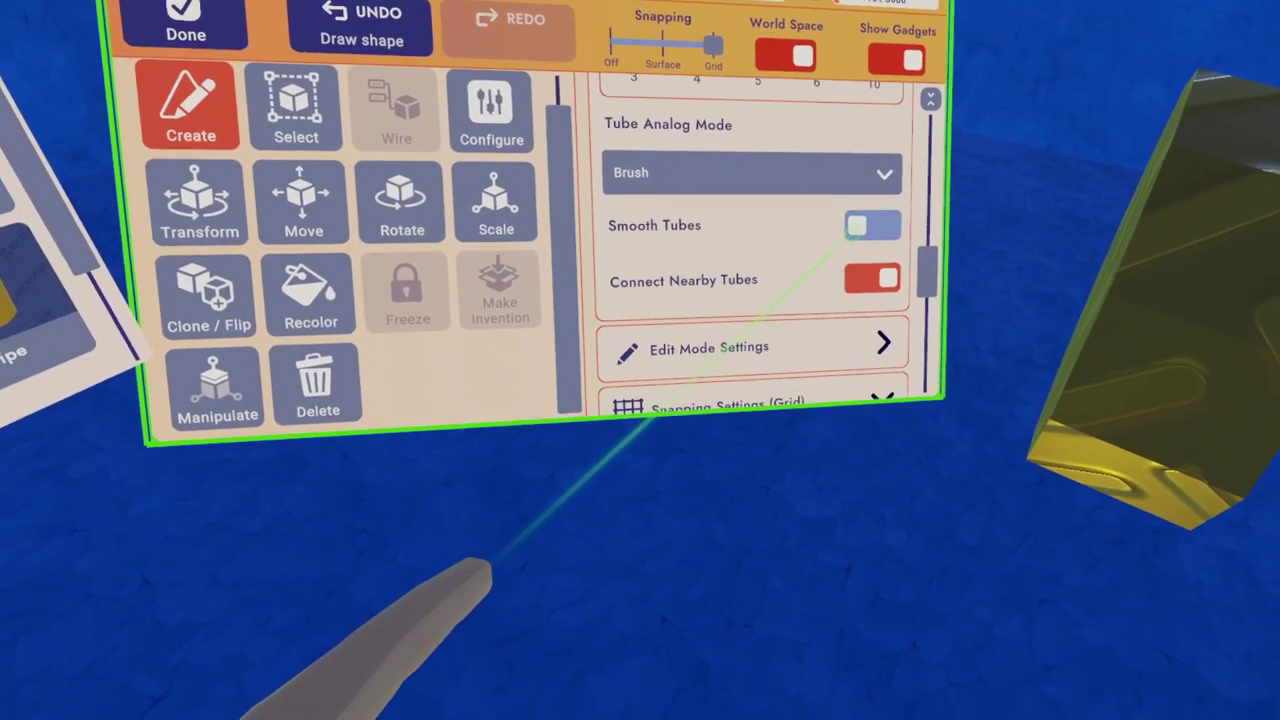
left_click(866, 224)
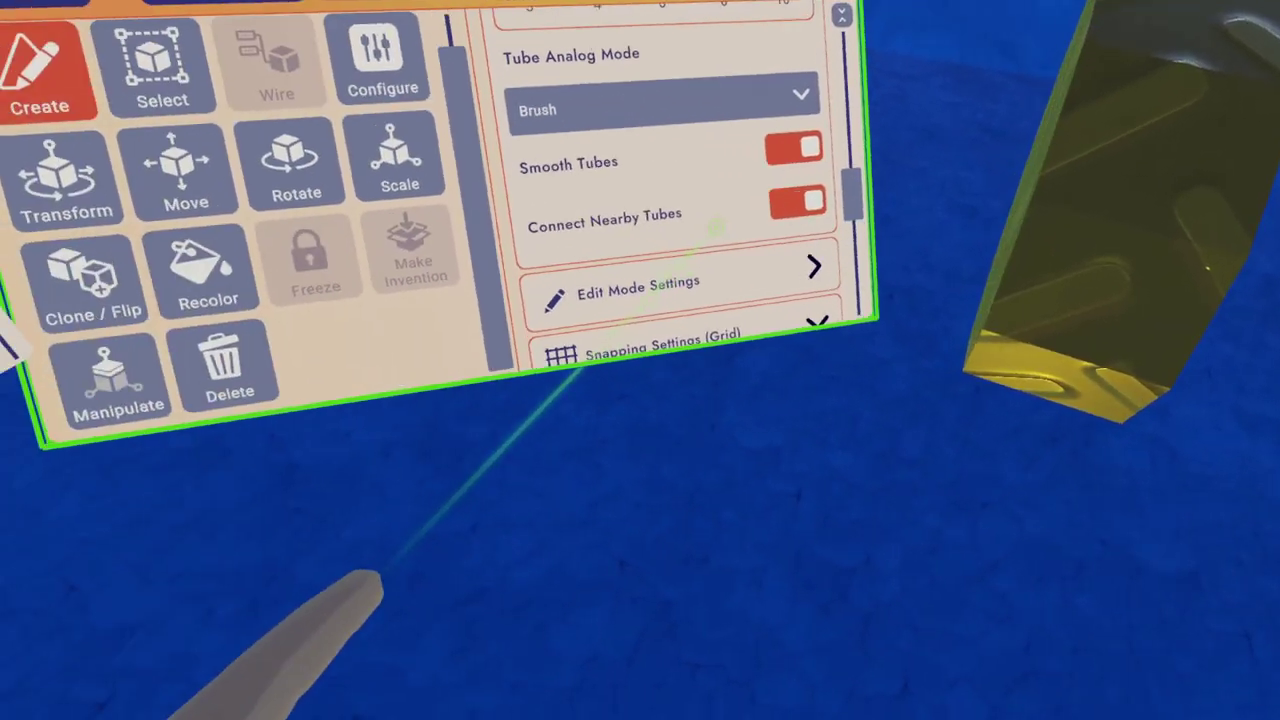
Look through the grid snapping settings and undo the drawn test tubes.
scroll(740, 200, "down", 2)
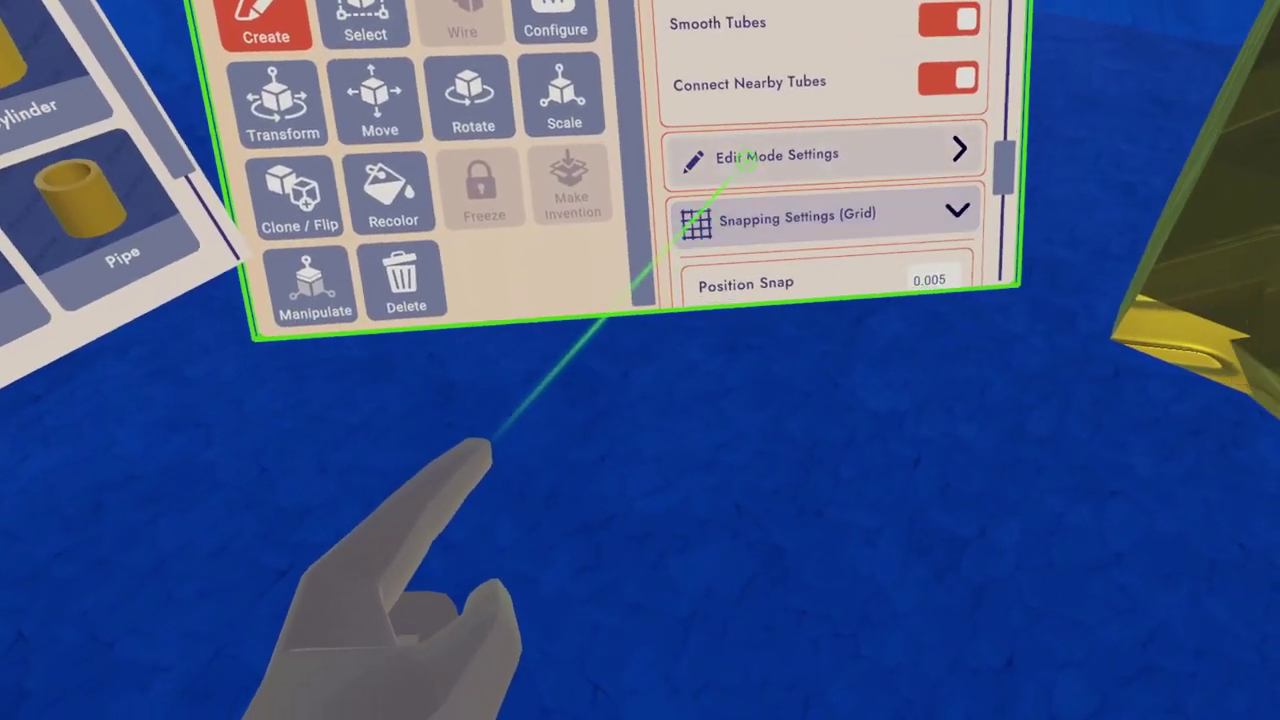
scroll(748, 150, "down", 3)
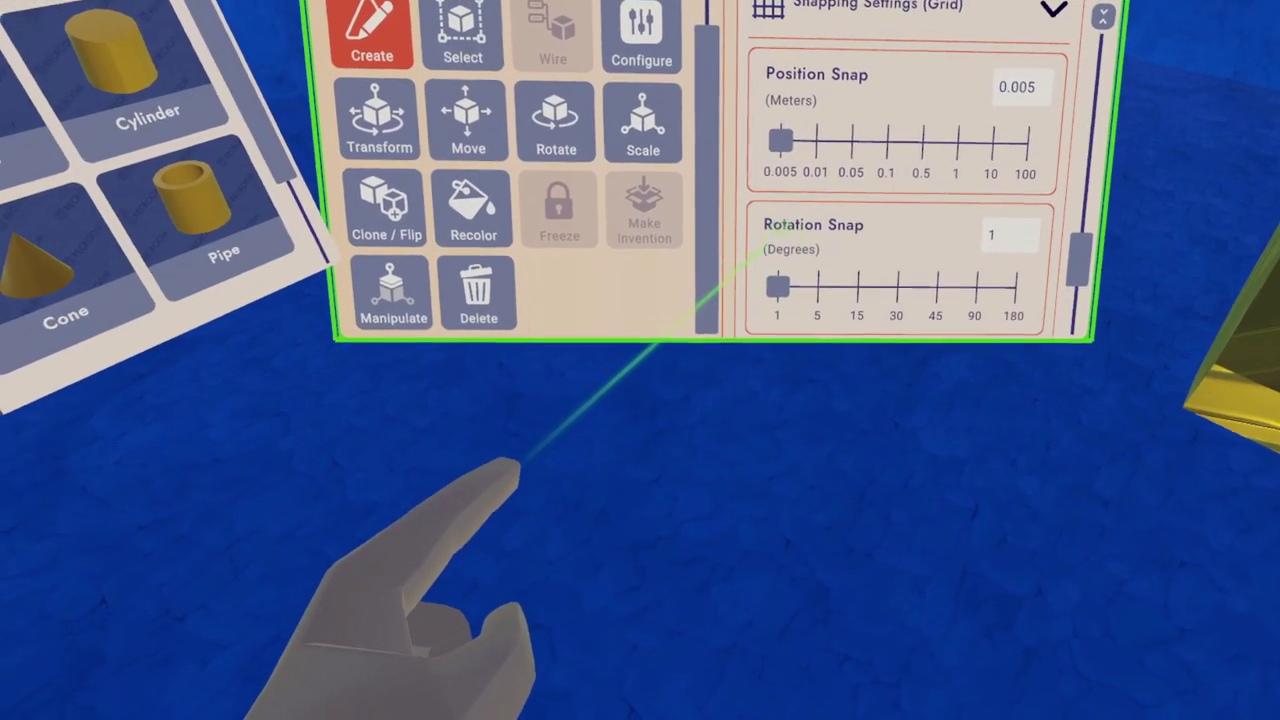
left_click_drag(749, 194, 710, 63)
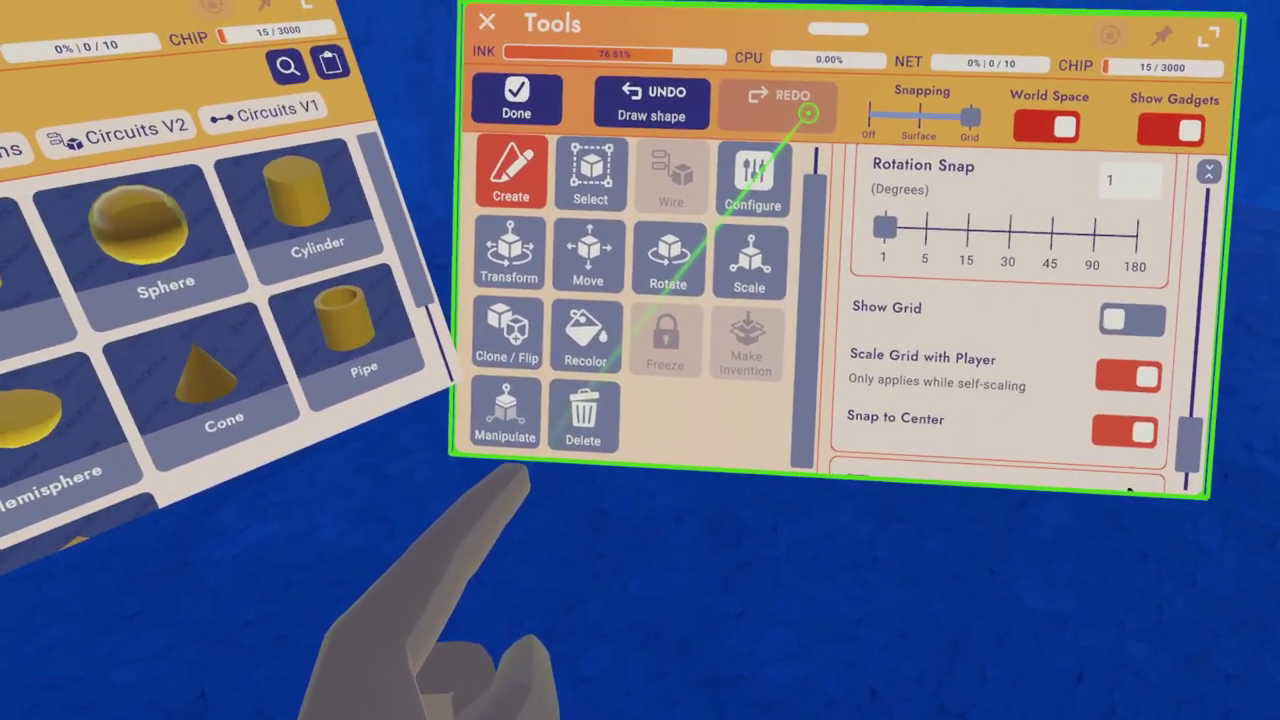
left_click_drag(814, 120, 733, 163)
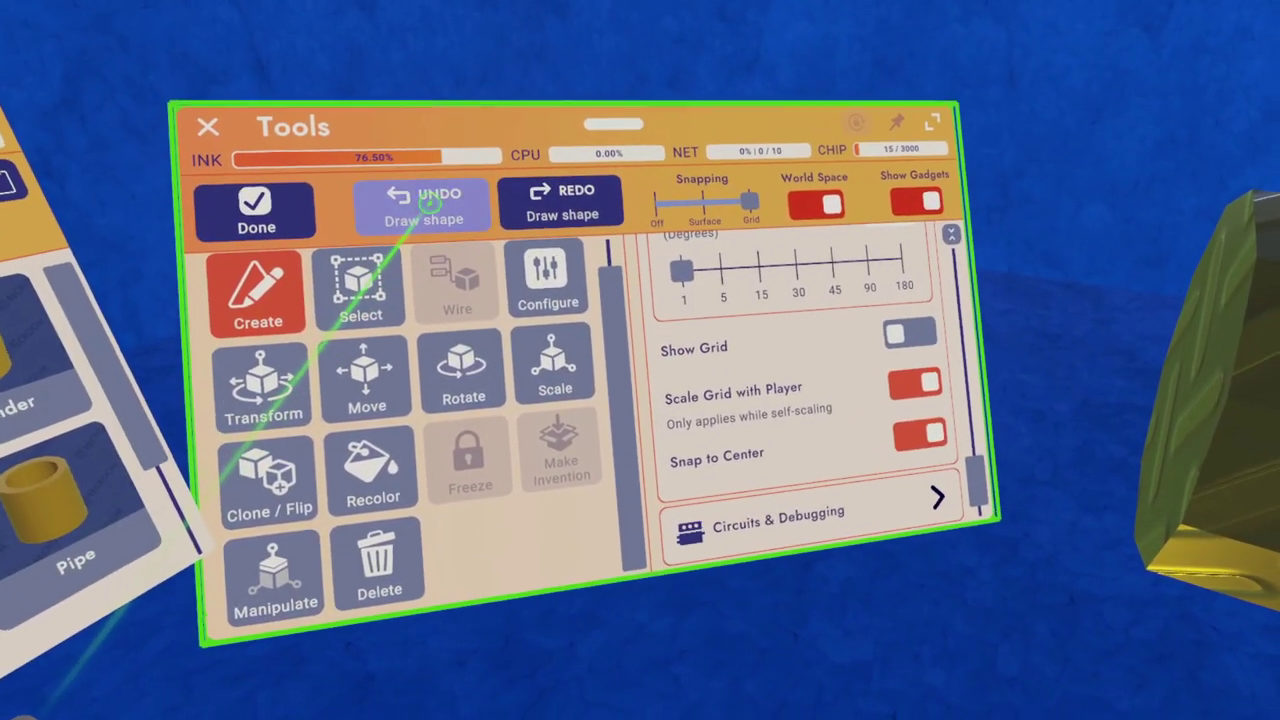
left_click(430, 203)
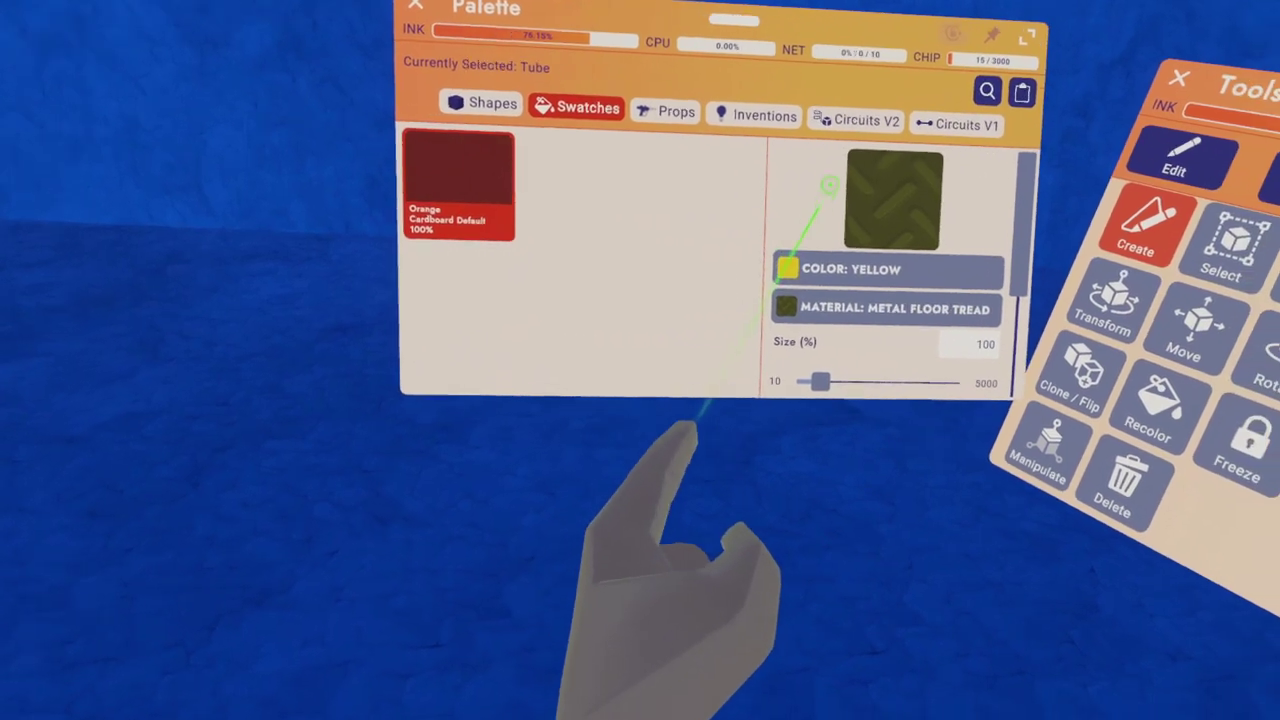
Save the yellow Metal Floor Tread material at 100% size as a new swatch and review the other swatch options.
left_click_drag(829, 185, 808, 61)
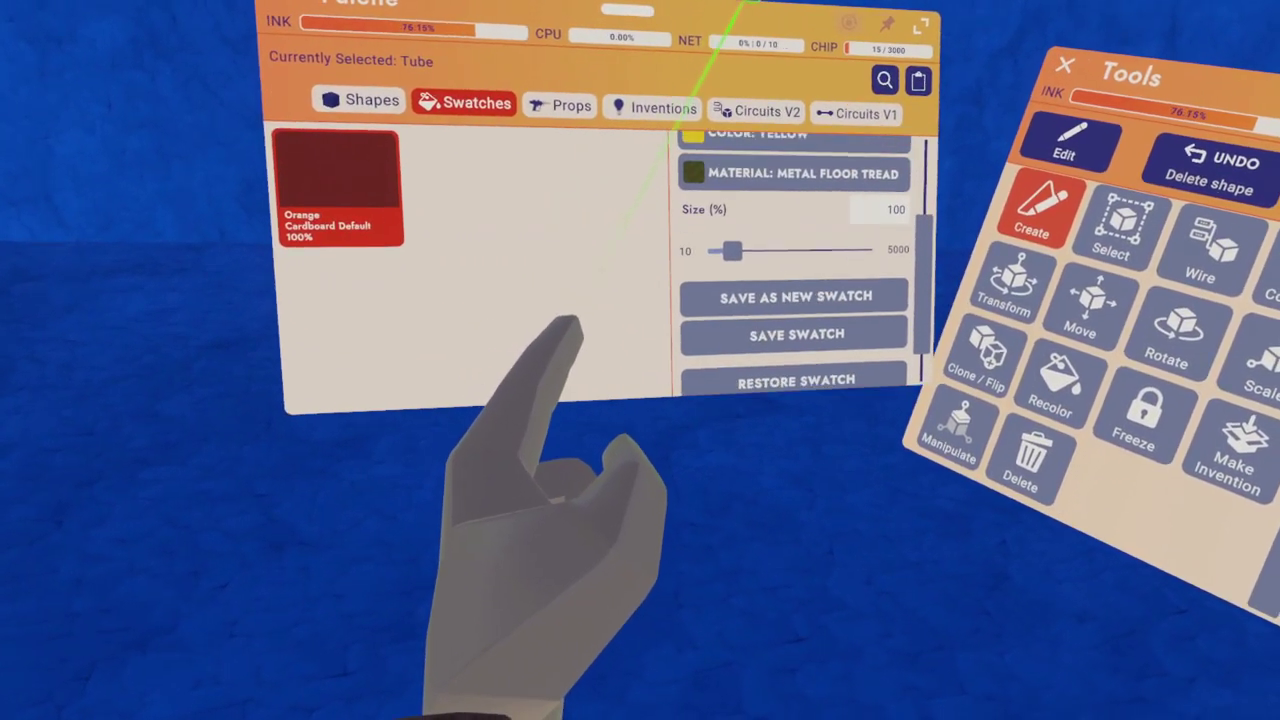
scroll(795, 260, "down", 3)
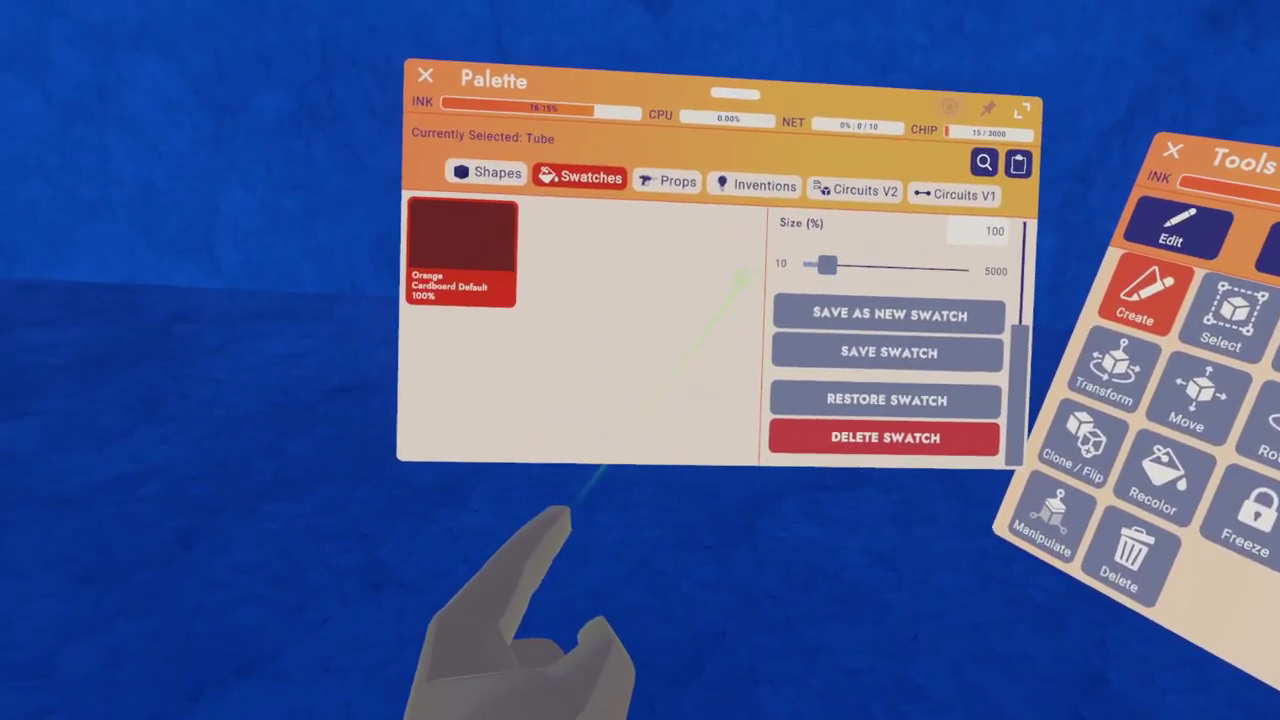
scroll(735, 290, "up", 2)
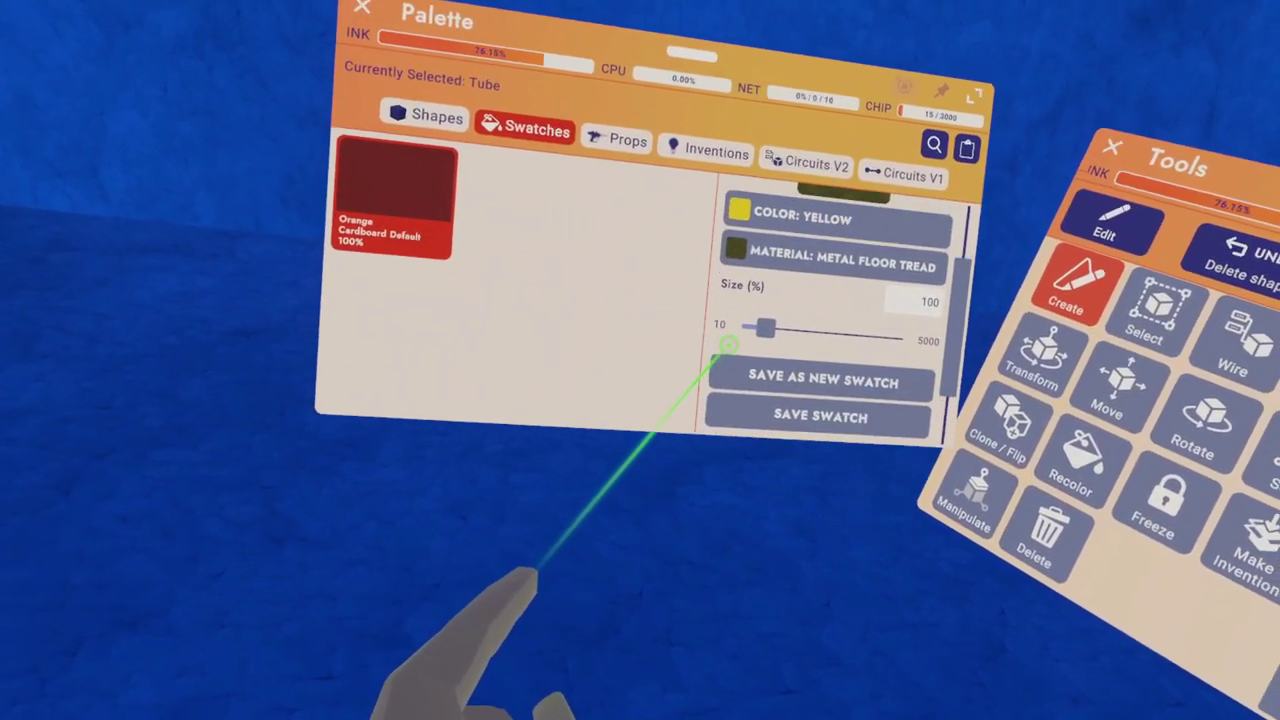
scroll(724, 348, "down", 3)
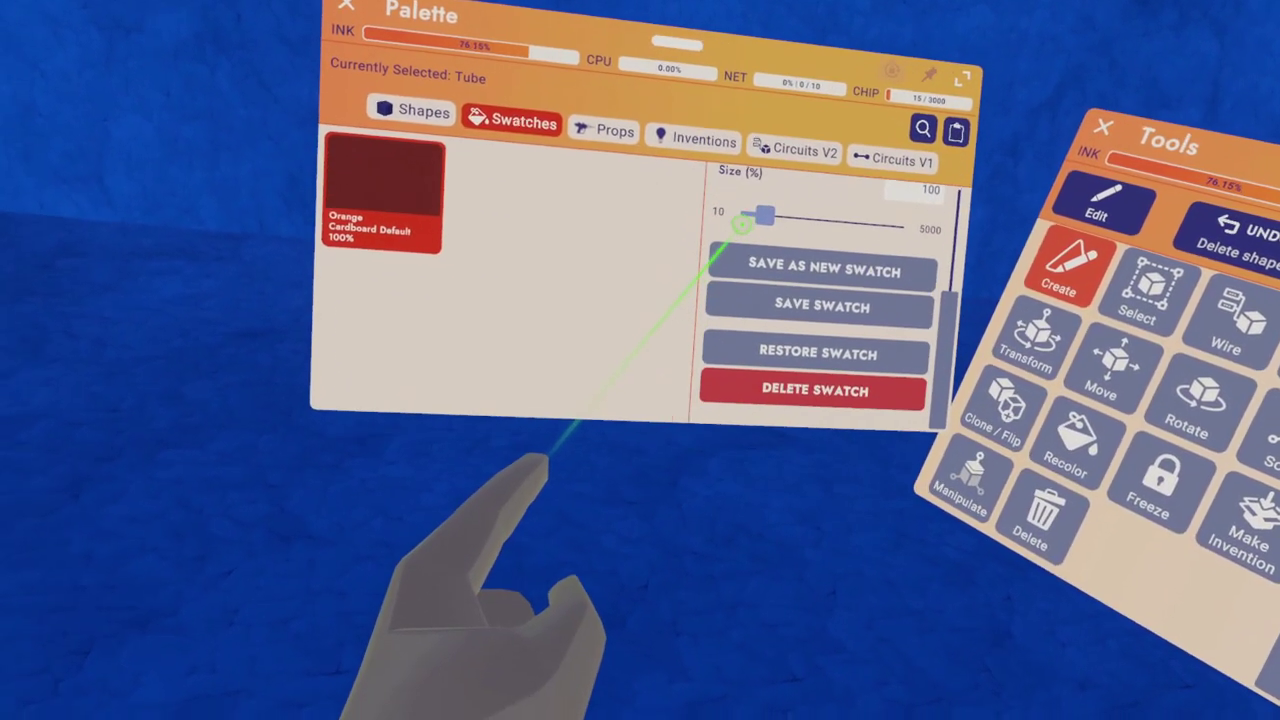
left_click_drag(742, 225, 751, 196)
scroll(760, 192, "up", 3)
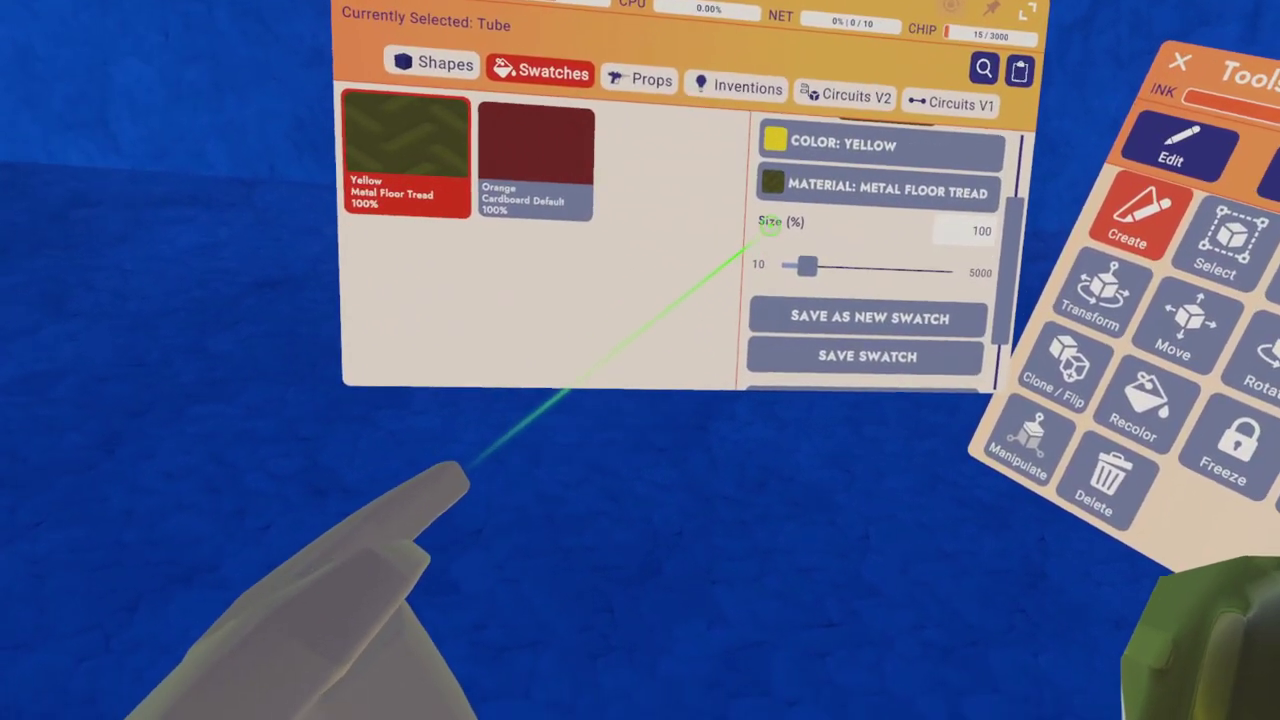
left_click_drag(764, 226, 757, 157)
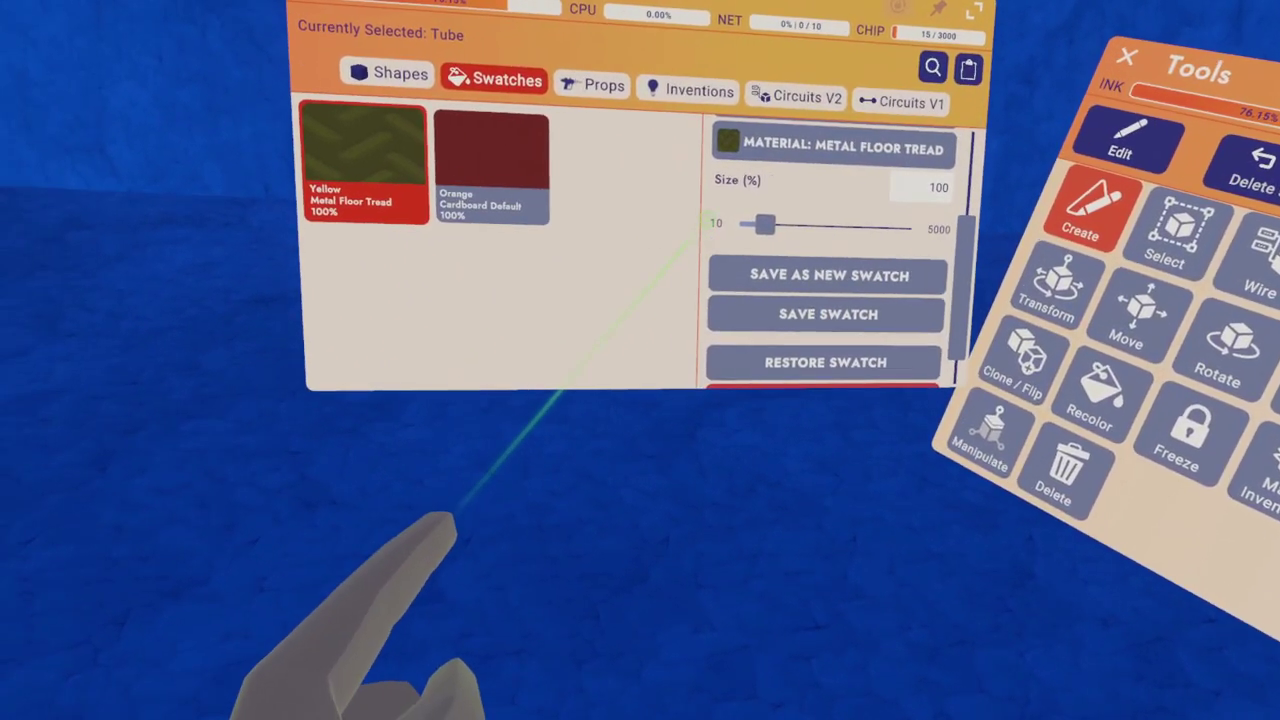
left_click_drag(706, 183, 742, 107)
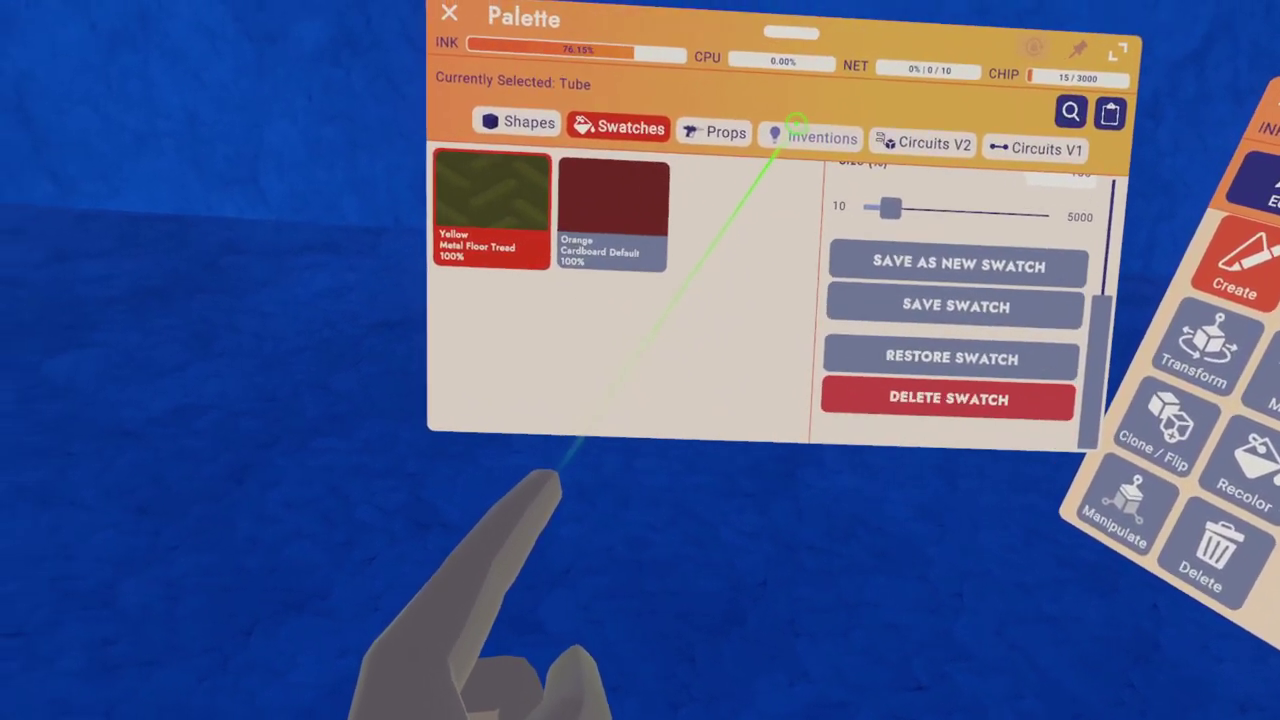
Browse the palette's Props and Circuits V1 items down to the gizmos.
left_click(765, 158)
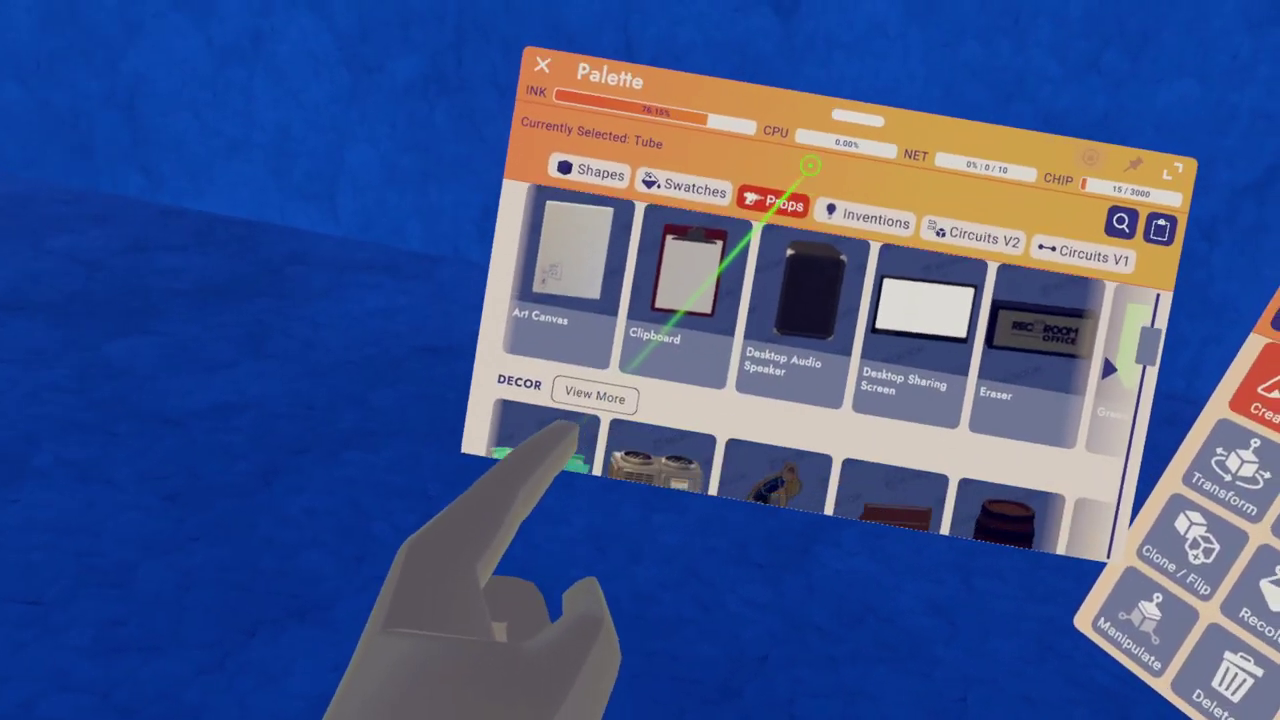
left_click_drag(810, 166, 822, 50)
left_click_drag(575, 285, 523, 157)
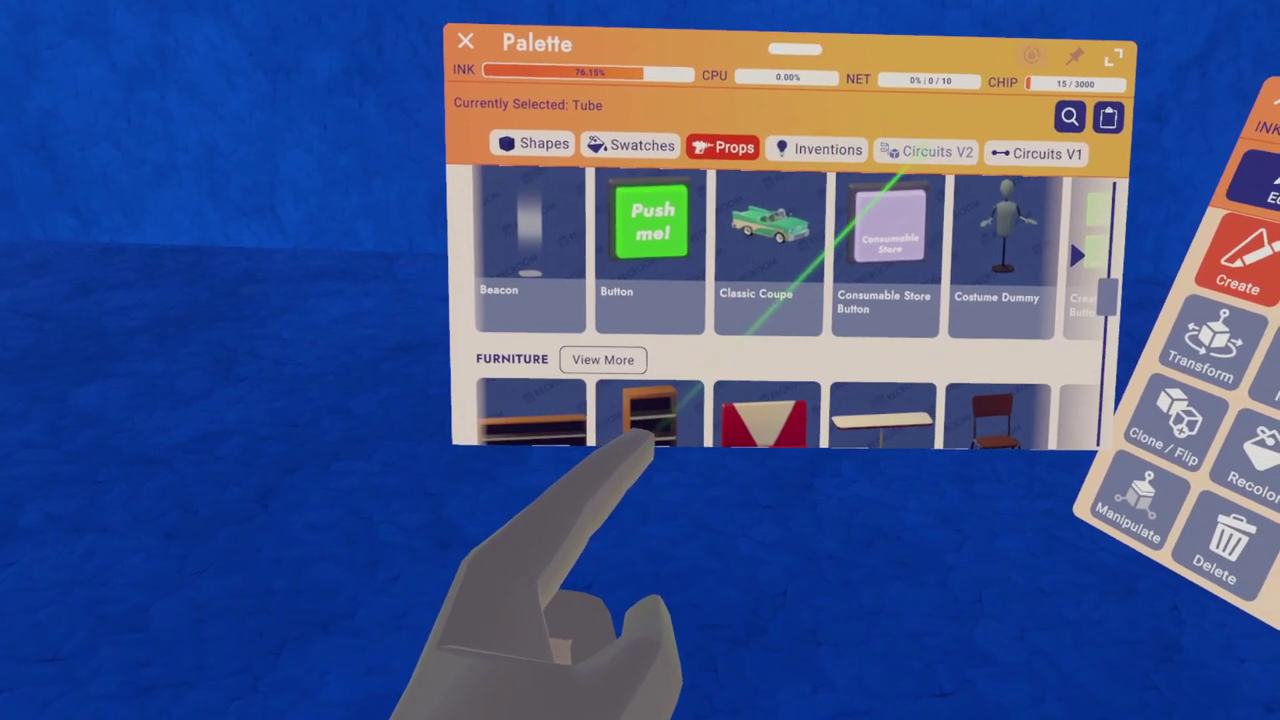
left_click(1058, 158)
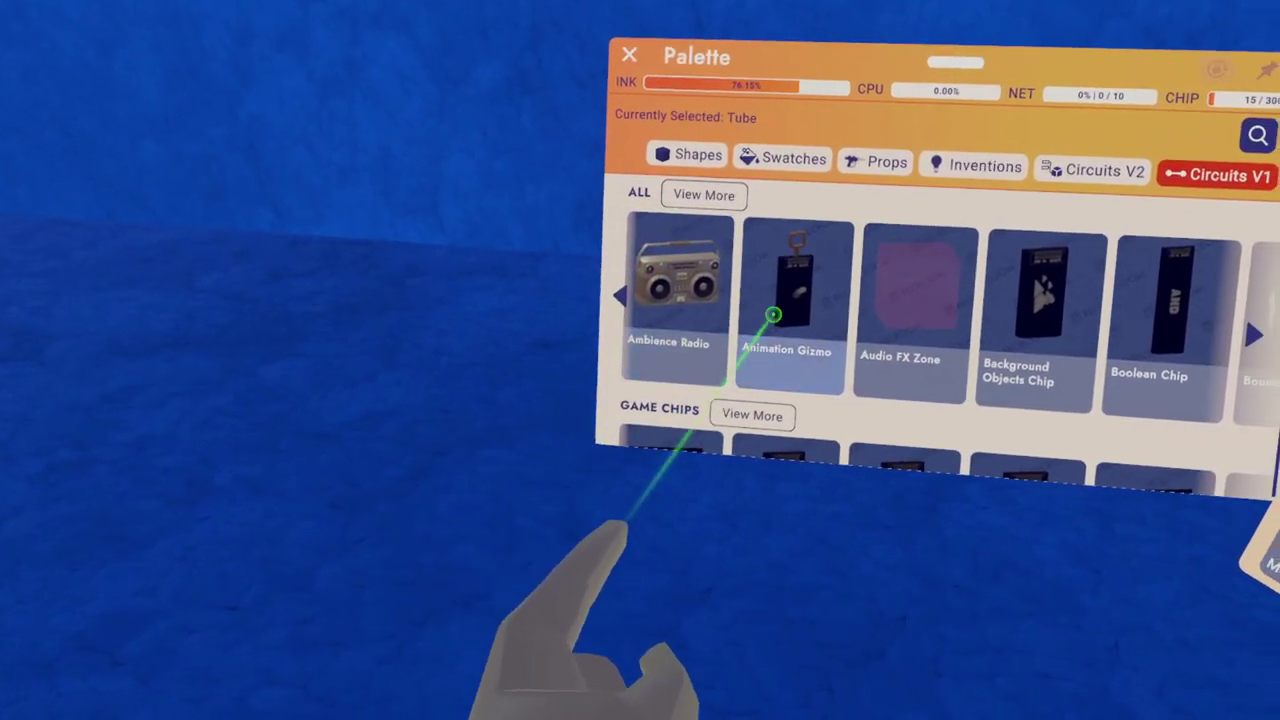
left_click_drag(880, 338, 852, 4)
left_click_drag(689, 356, 829, 18)
left_click_drag(548, 300, 457, 243)
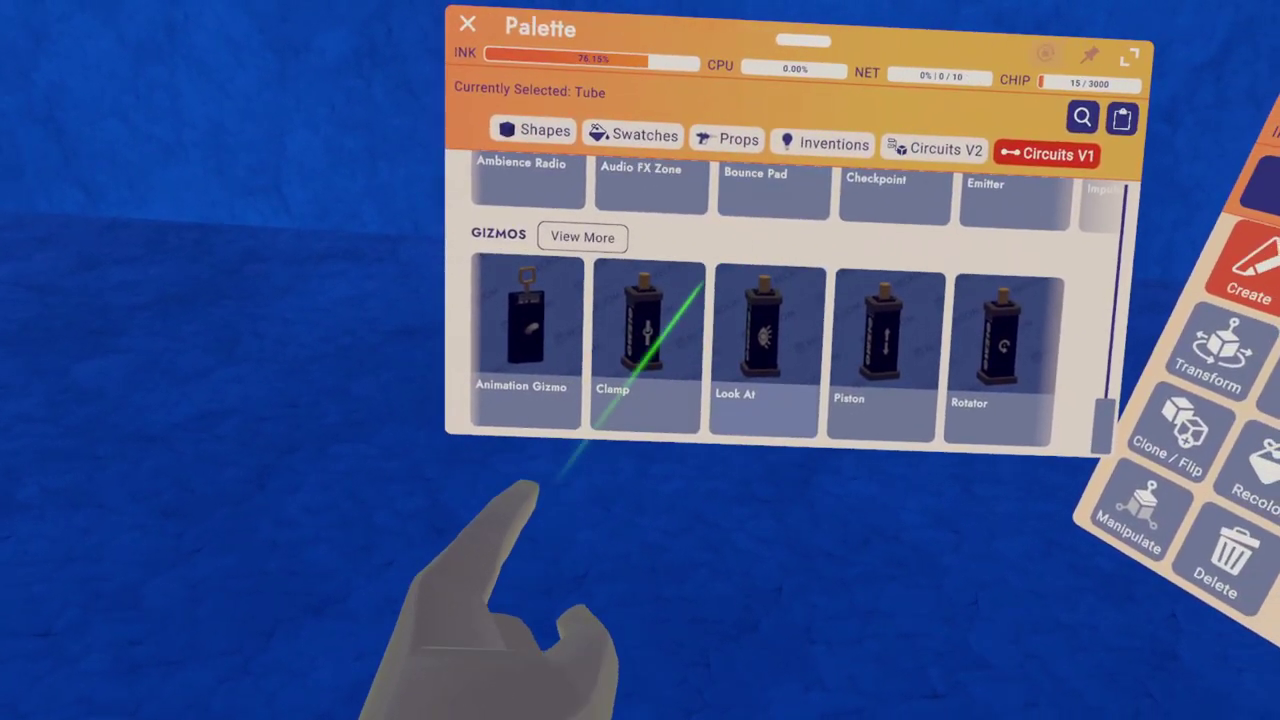
Look through the Circuits V2 items and narrow the palette search to the Circuits V2 Math category.
left_click(880, 145)
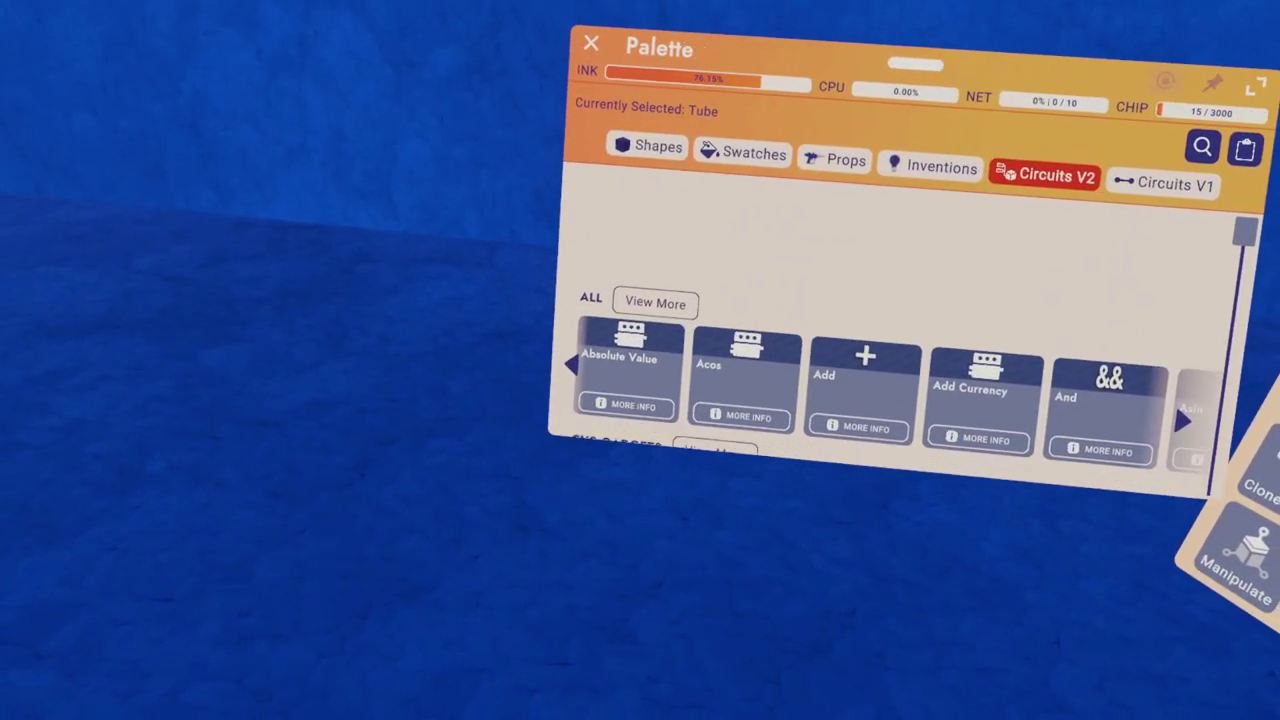
left_click_drag(722, 338, 738, 283)
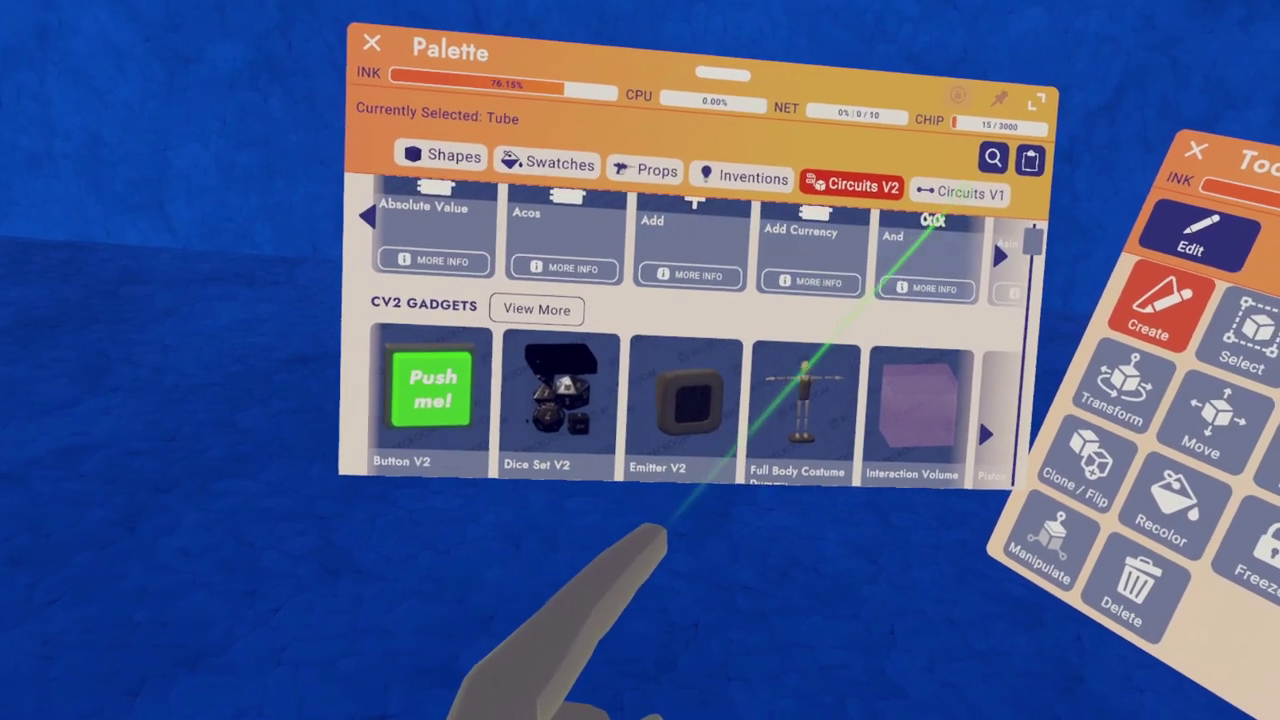
left_click(1008, 165)
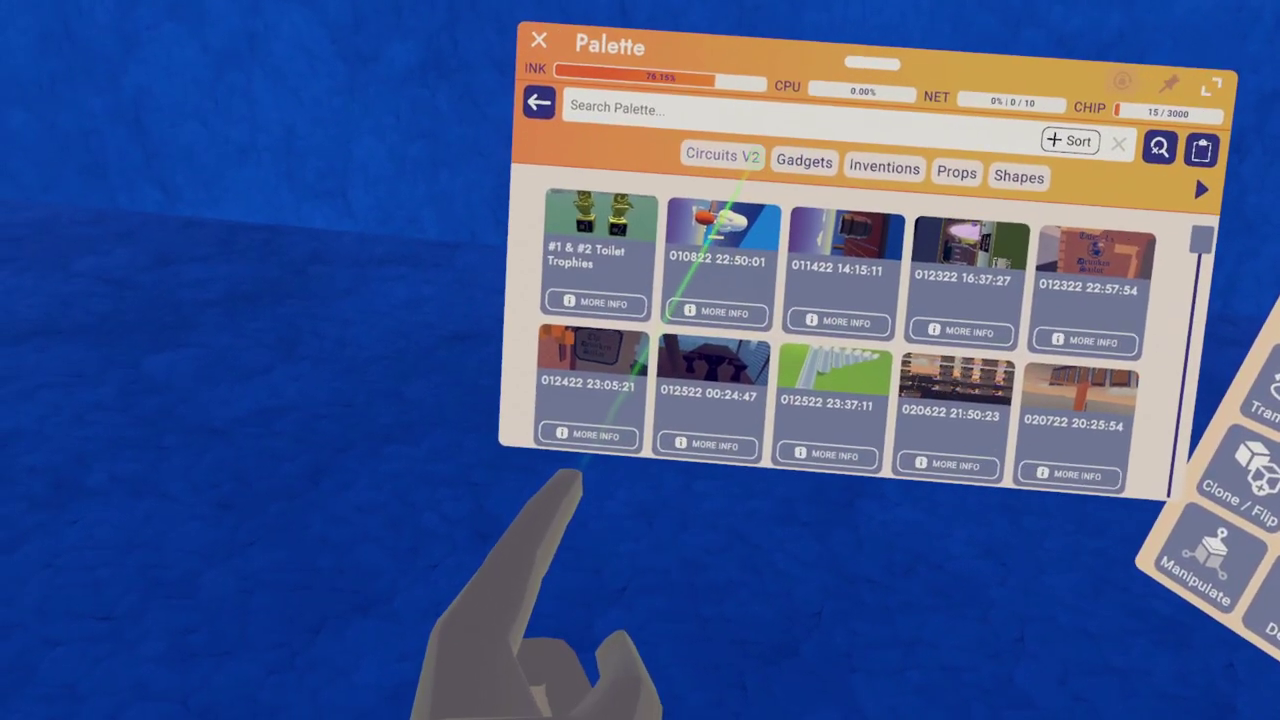
left_click(716, 153)
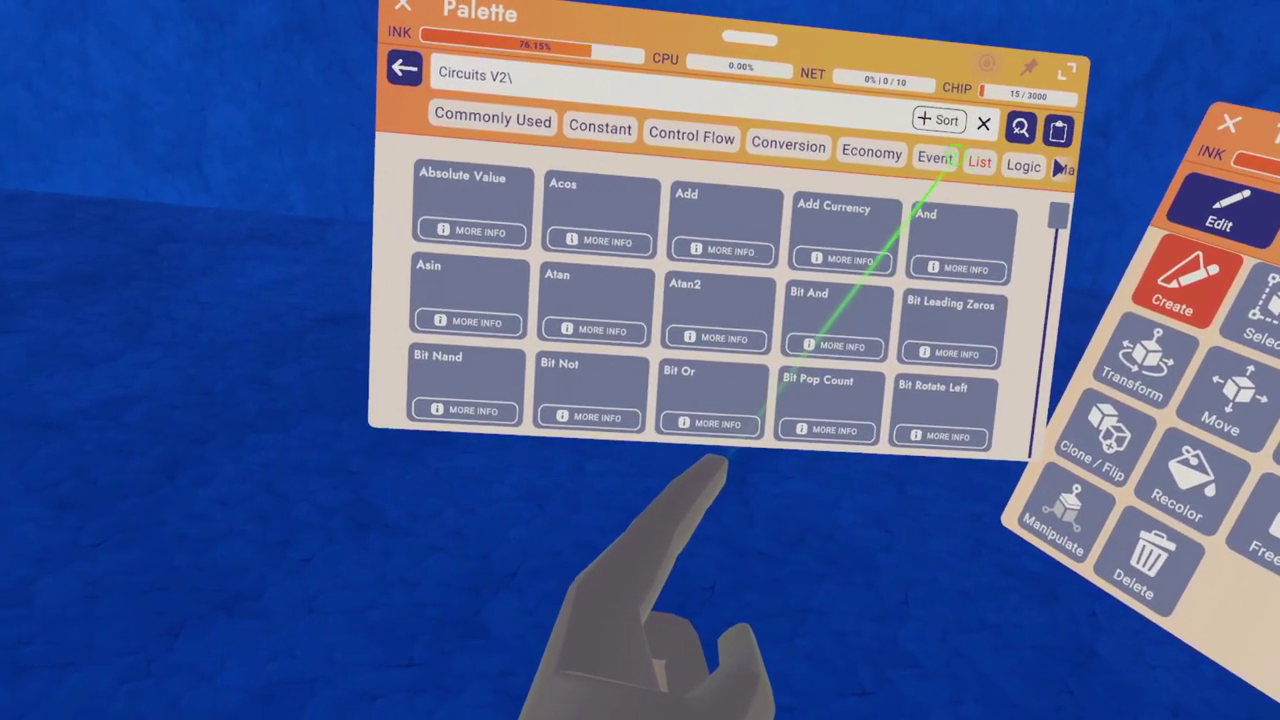
left_click_drag(956, 152, 768, 178)
left_click(895, 192)
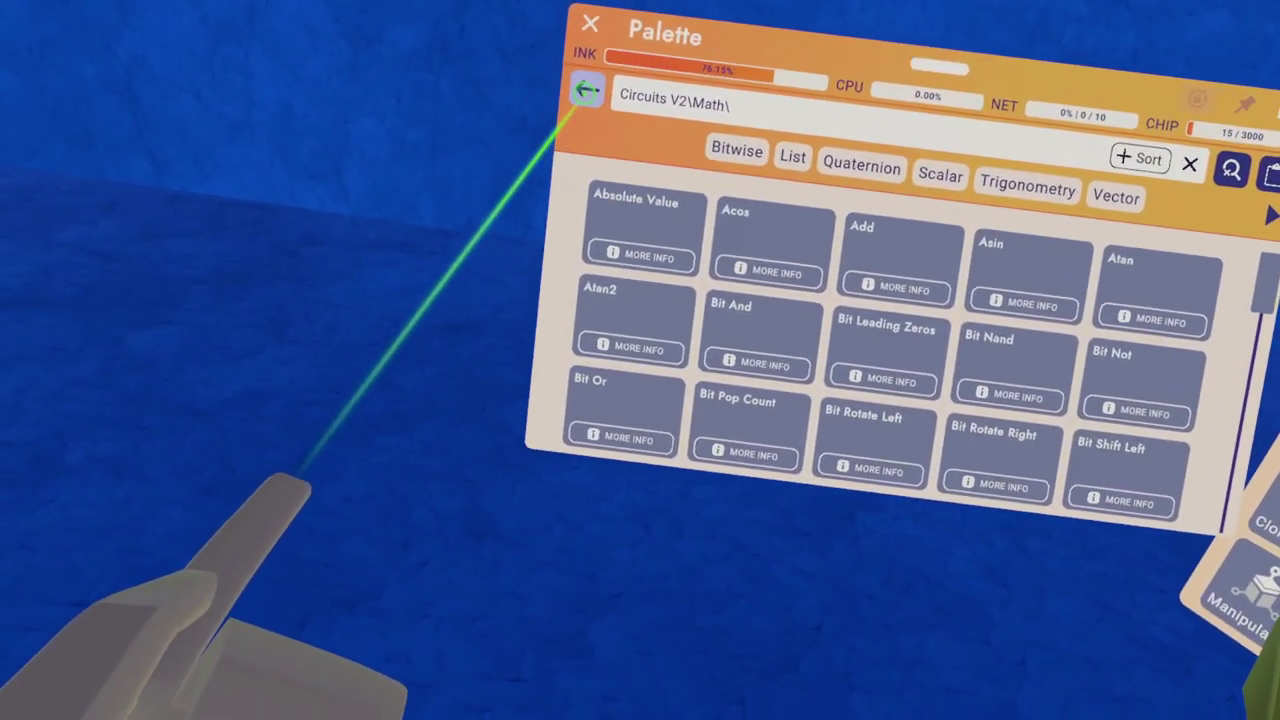
Back out of the palette search to the Circuits V2 overview and bring up the Tools page of the Maker Pen menu.
left_click(566, 90)
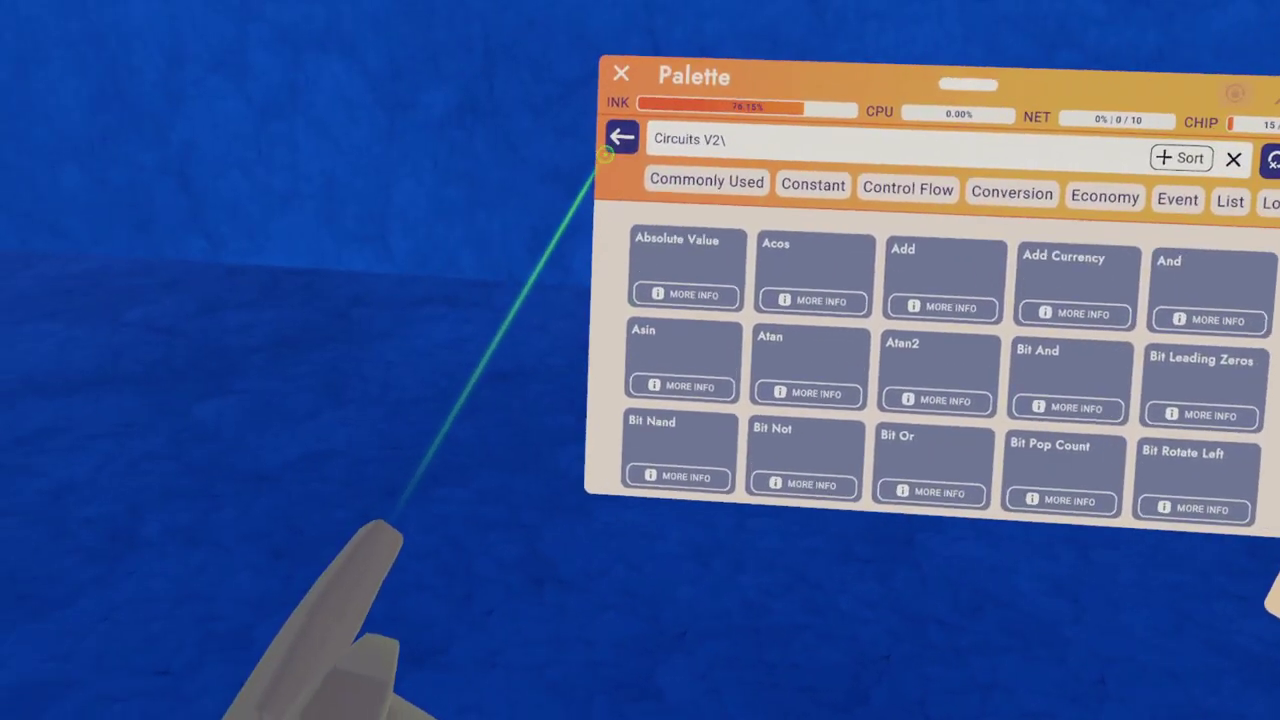
left_click(601, 152)
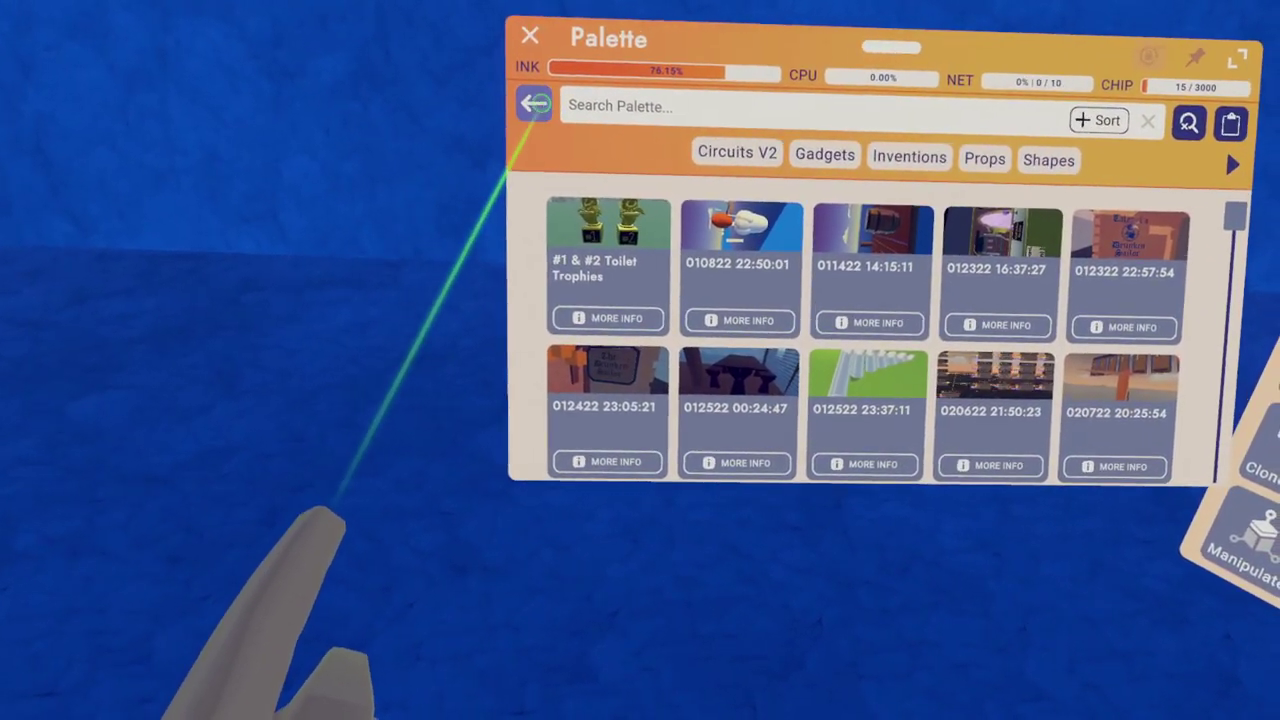
left_click(534, 103)
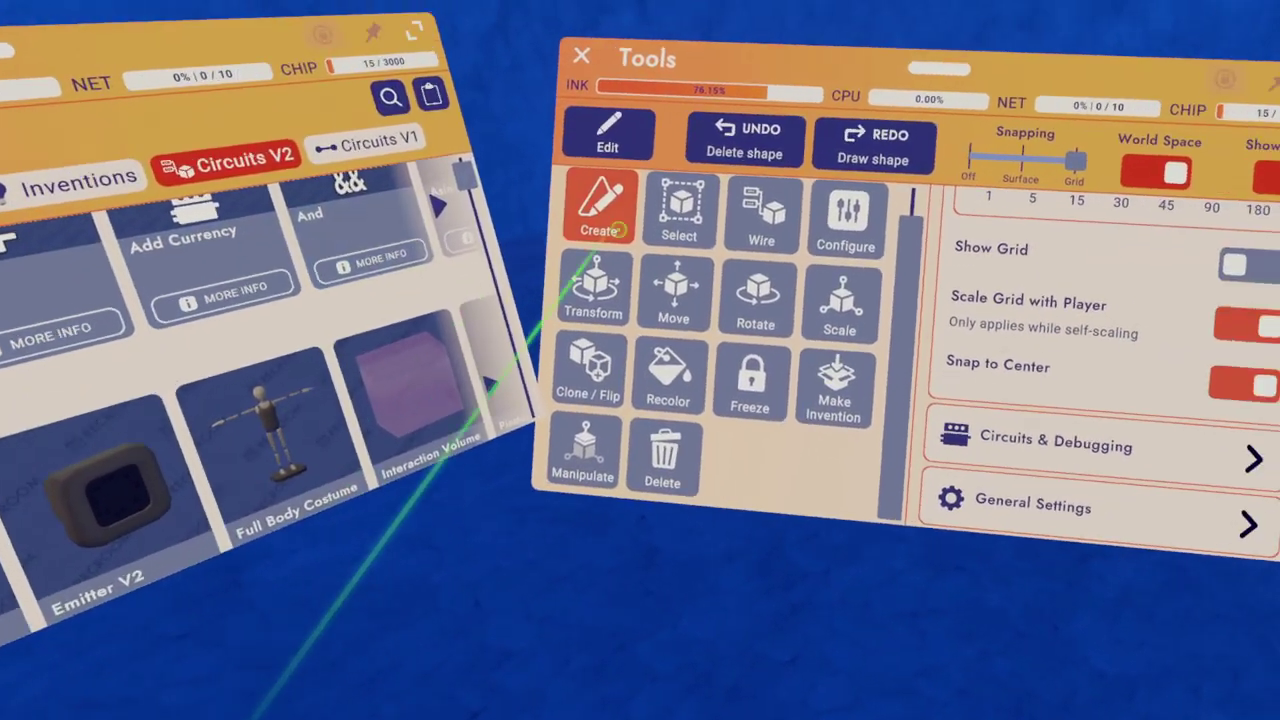
key("Escape")
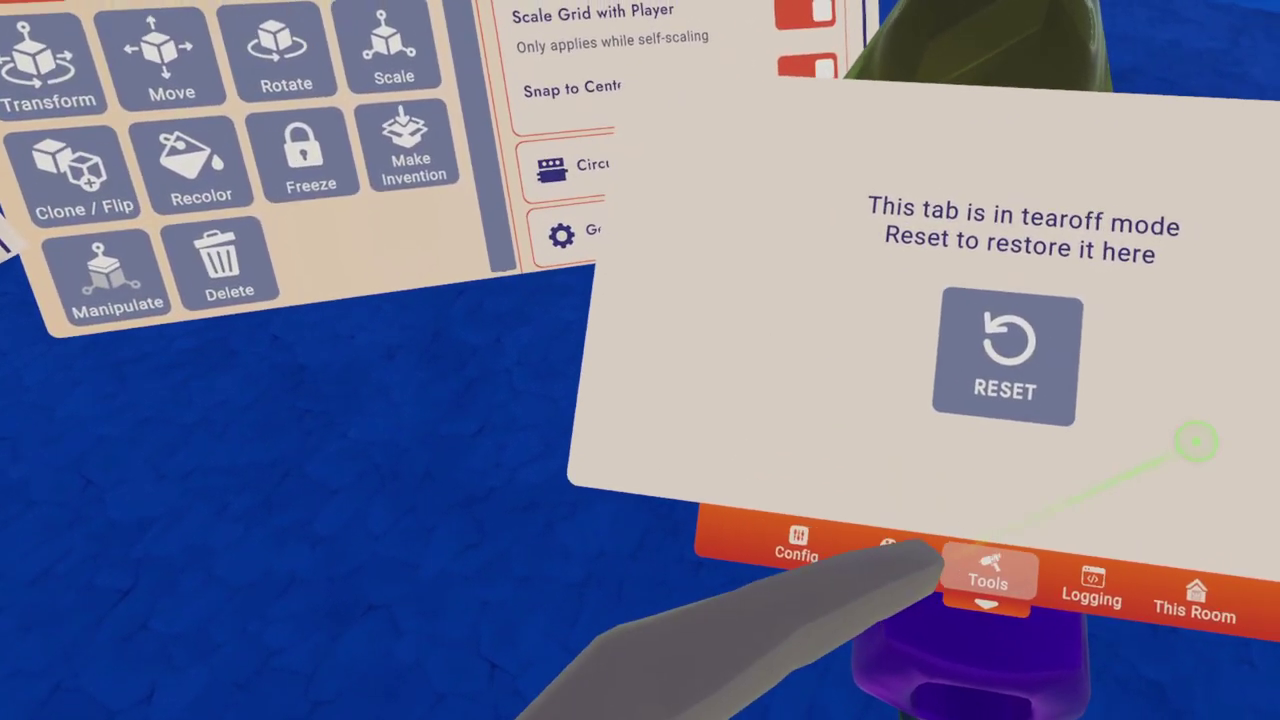
Bring up the Palette page of the Maker Pen menu and restore the torn-off palette to it.
left_click(908, 555)
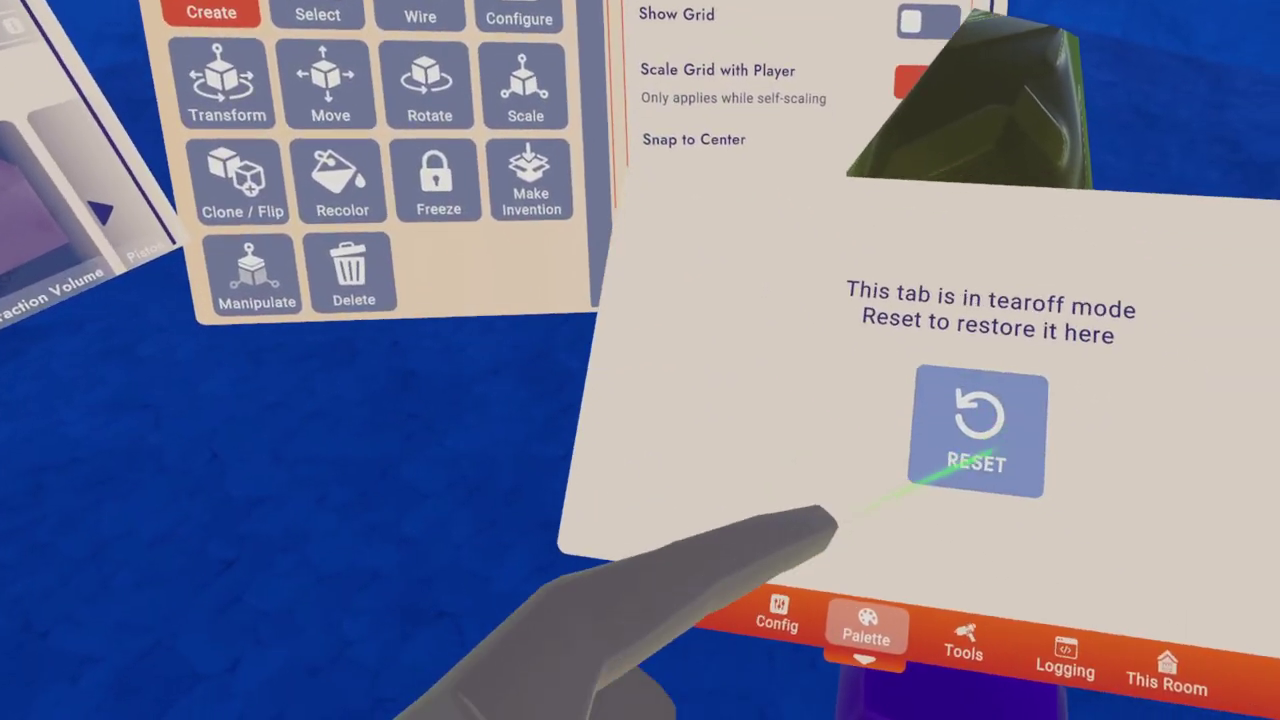
left_click(975, 440)
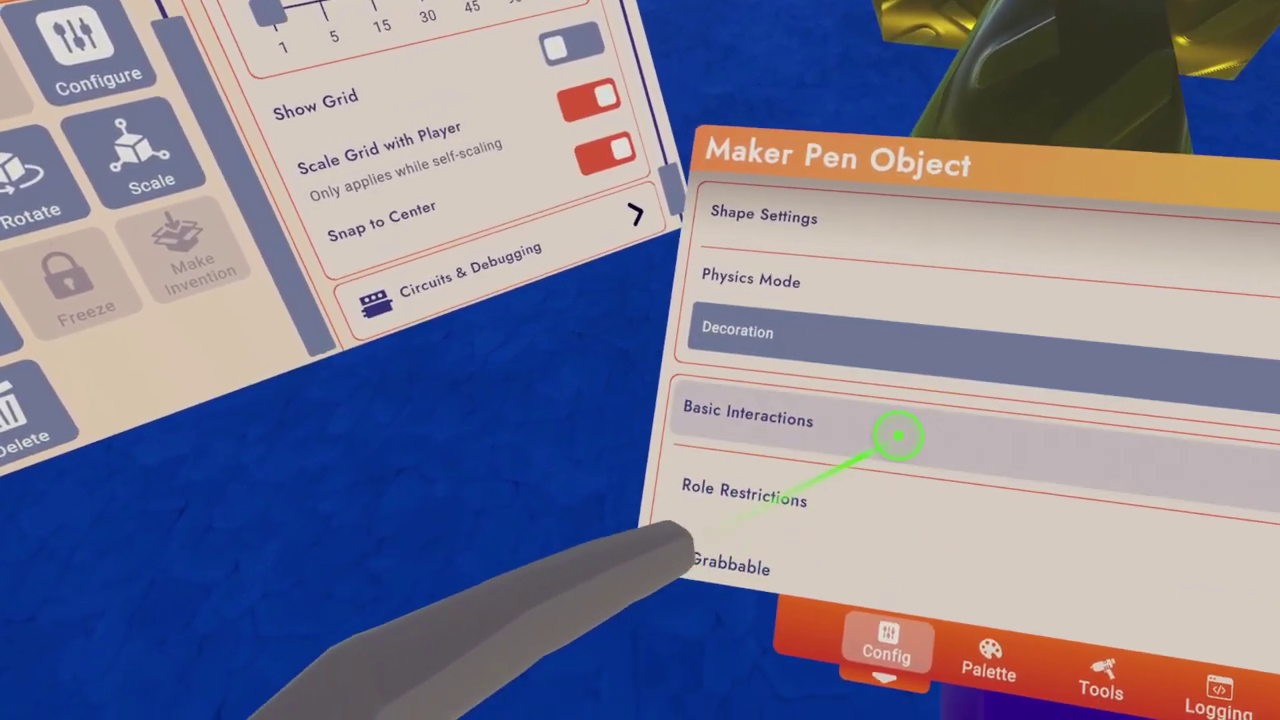
Review the Maker Pen object's physics mode and basic interaction settings on the Config page, and bring up the Logging page.
left_click_drag(898, 435, 888, 162)
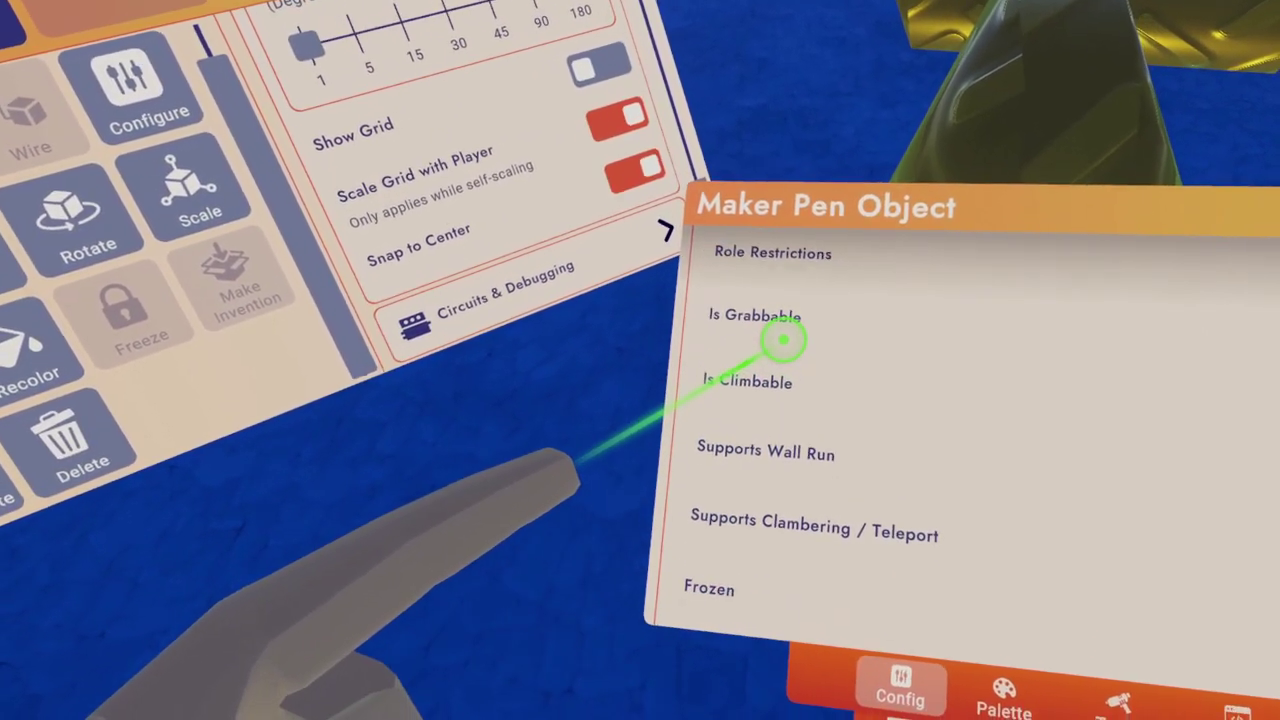
left_click_drag(783, 323, 800, 2)
left_click_drag(850, 205, 951, 490)
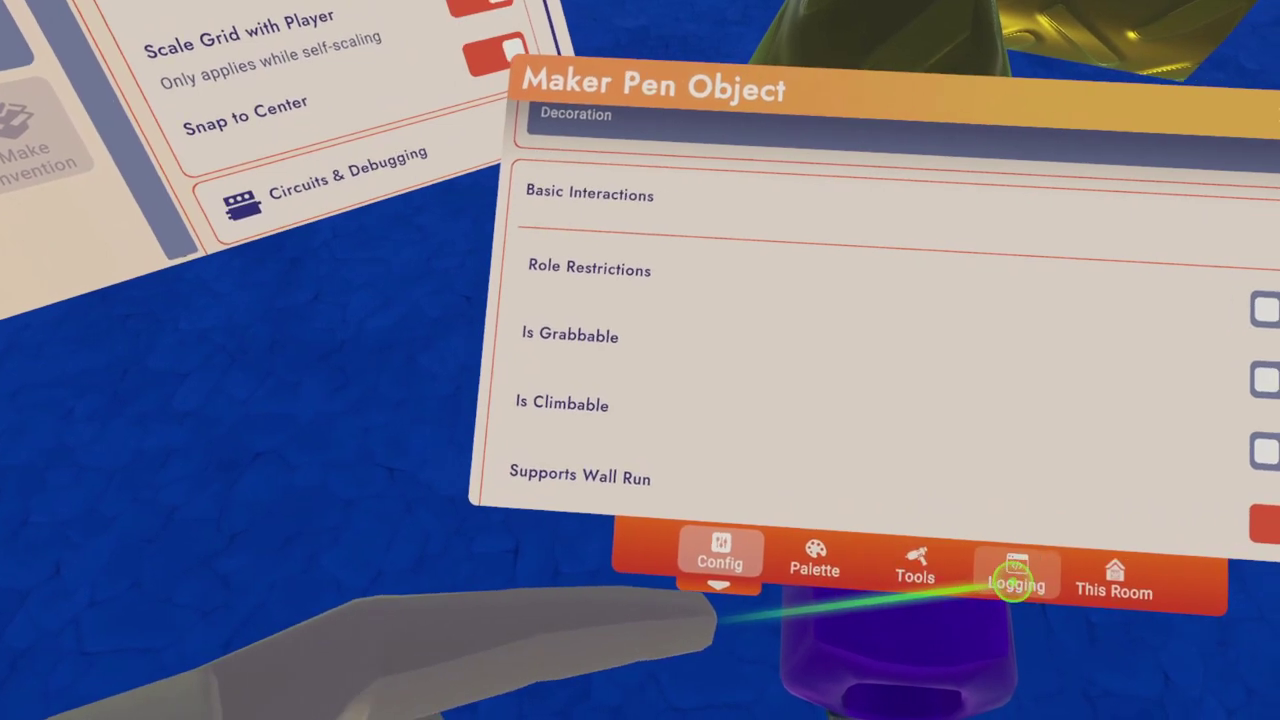
left_click(1015, 584)
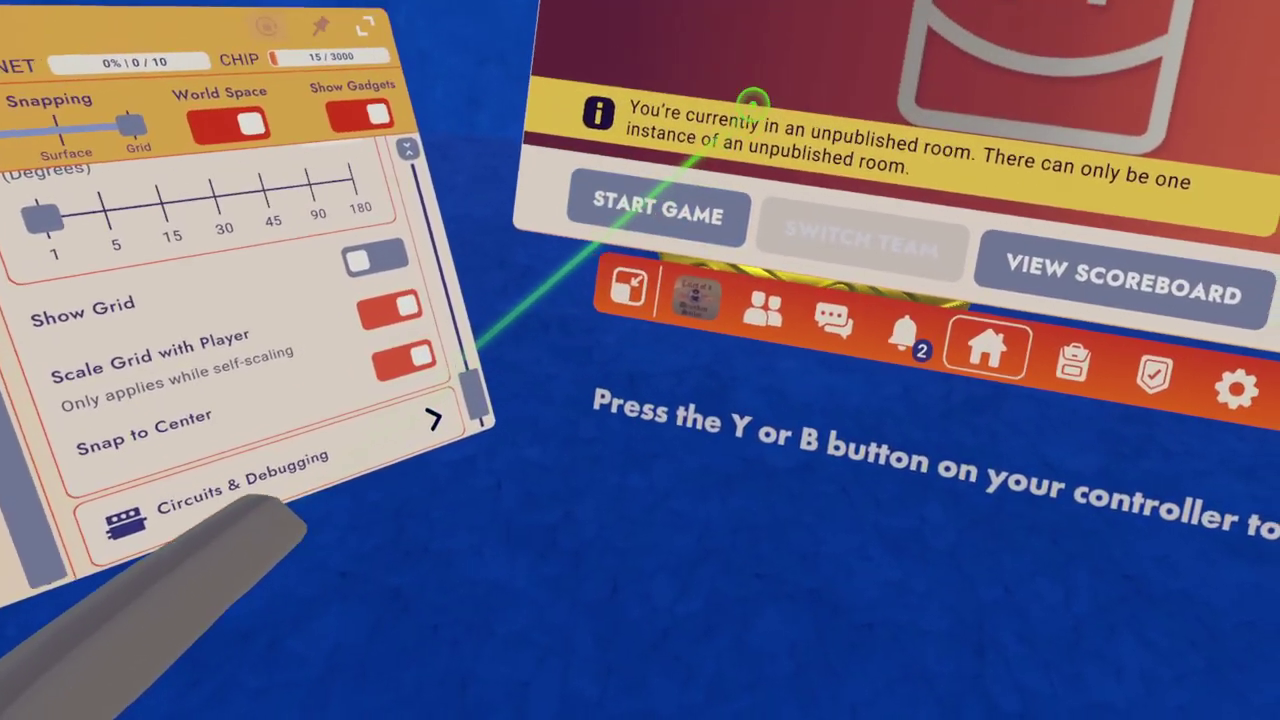
Dismiss the room's main menu and switch the palette to the Shapes category.
left_click_drag(754, 100, 647, 140)
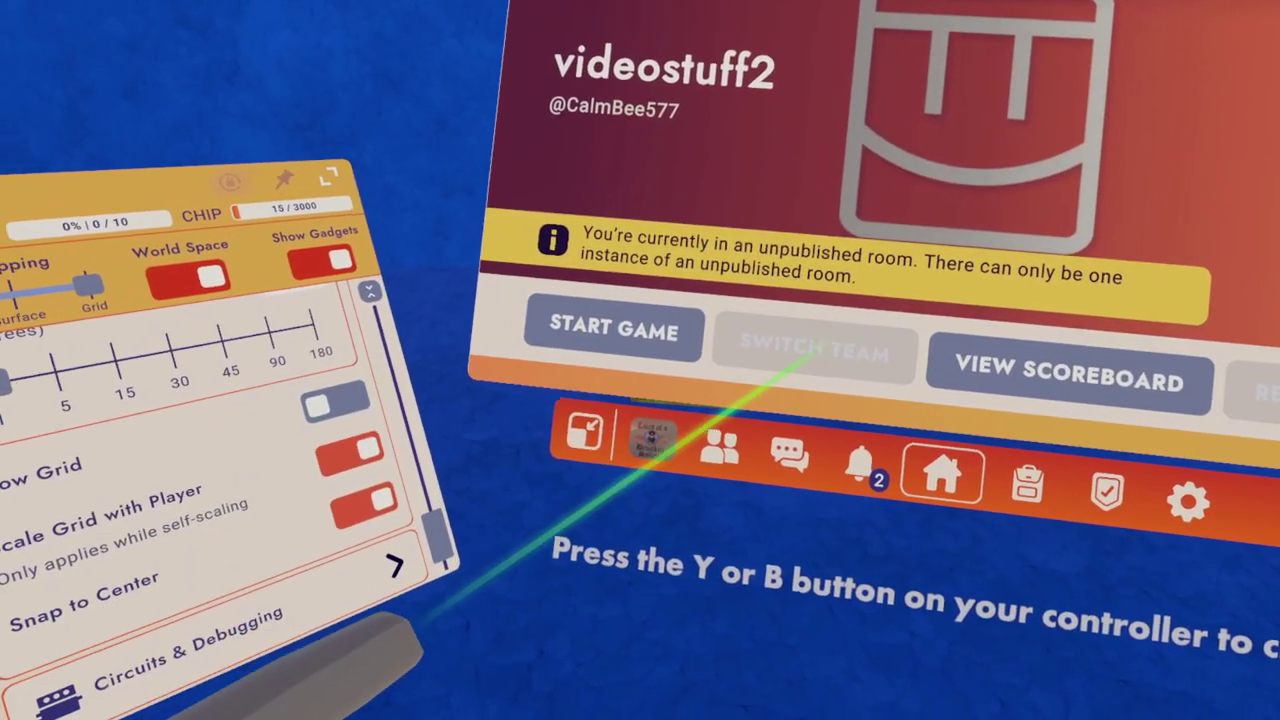
key("b")
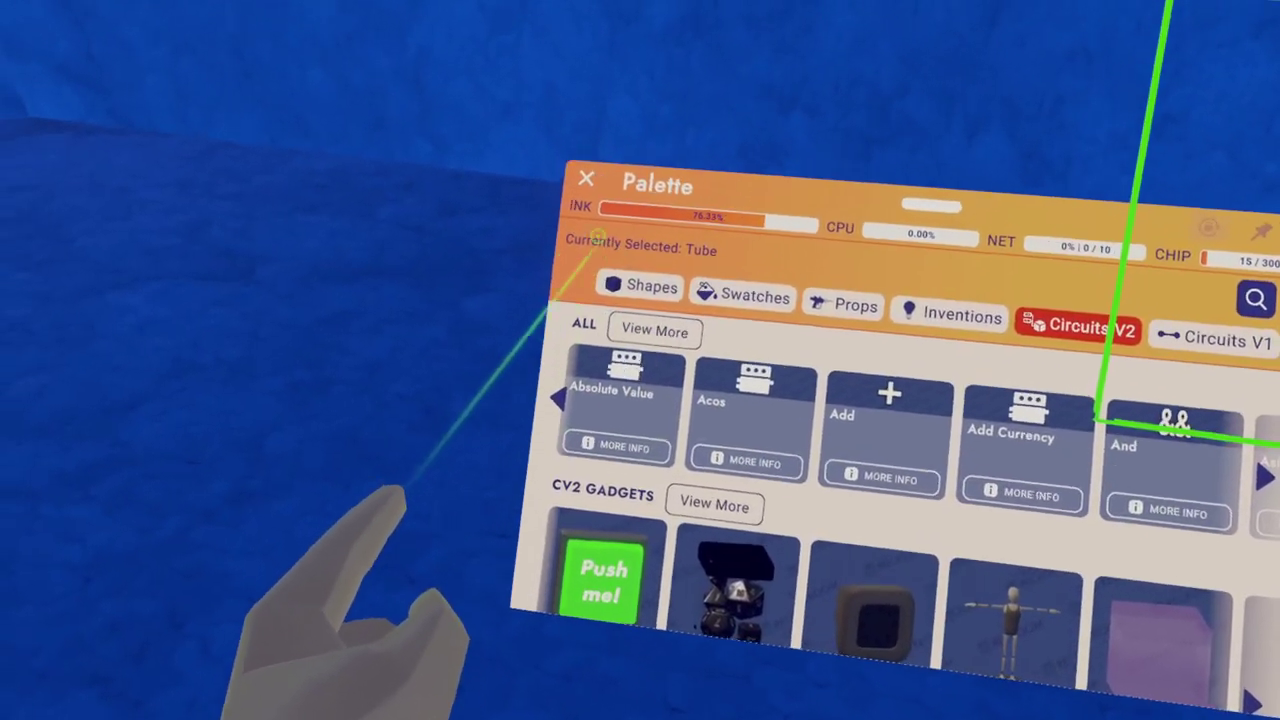
left_click(640, 286)
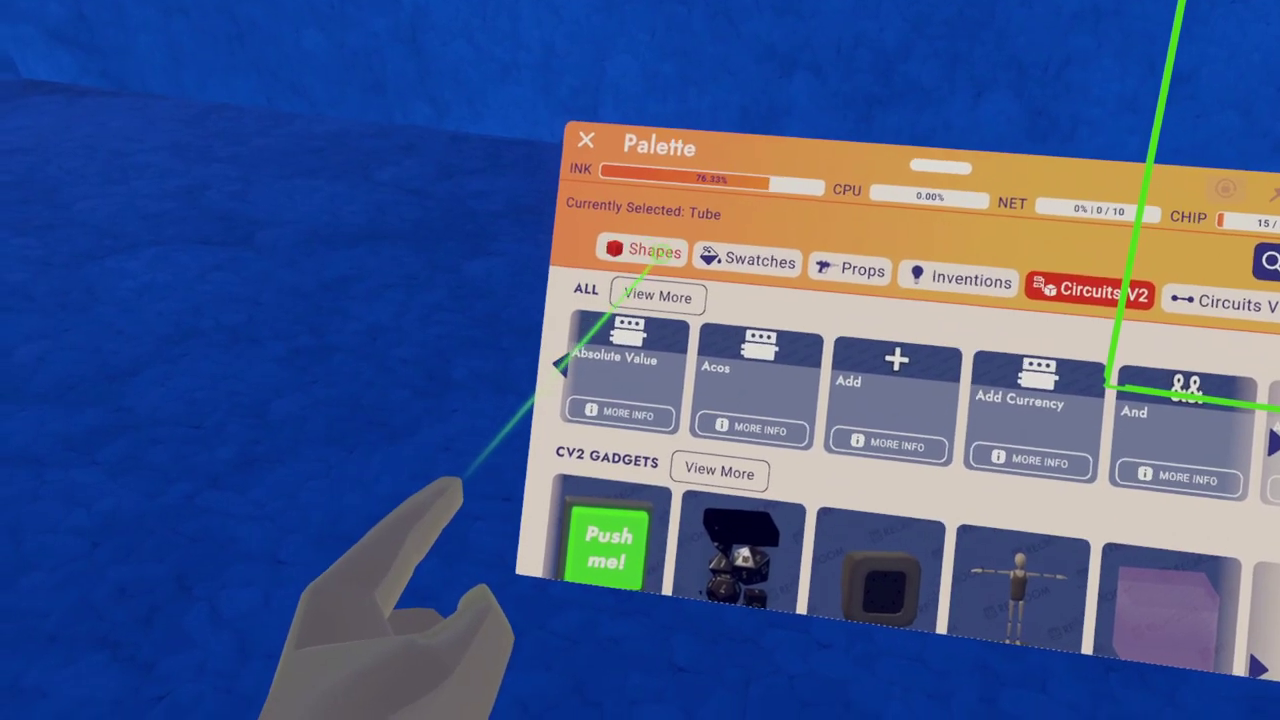